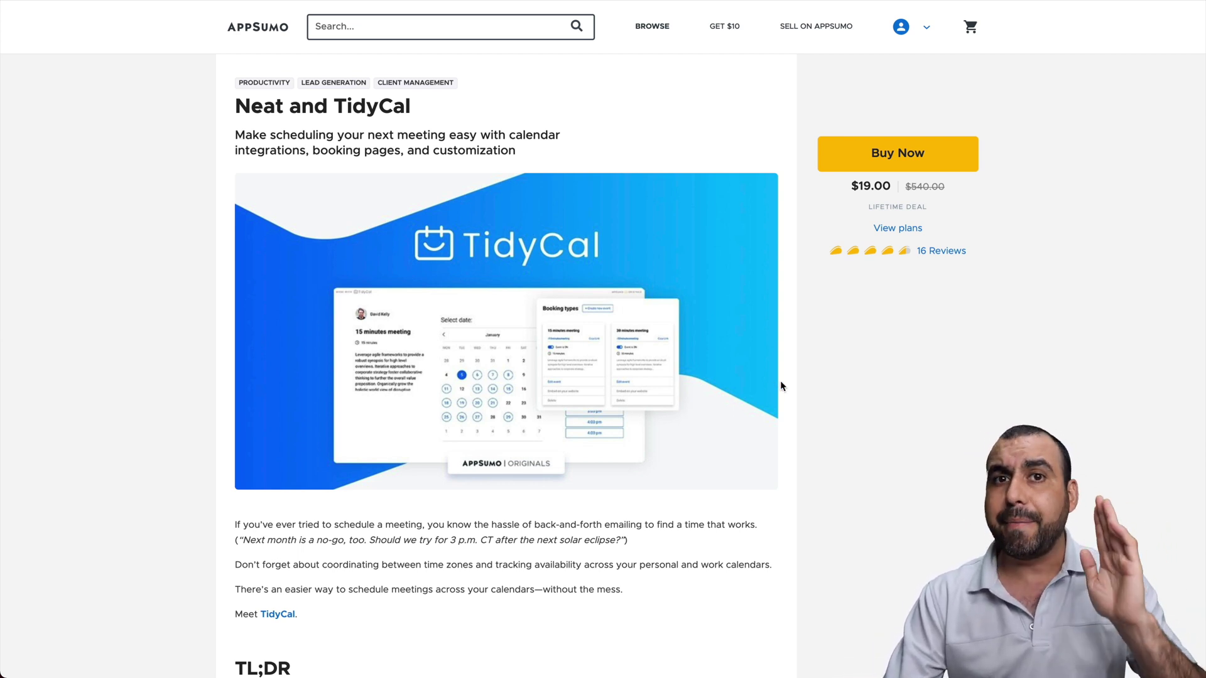
Step: Jump to the AppSumo plans and review License Tier 1's Free & paid meetings and Reduced branding features
left_click(902, 227)
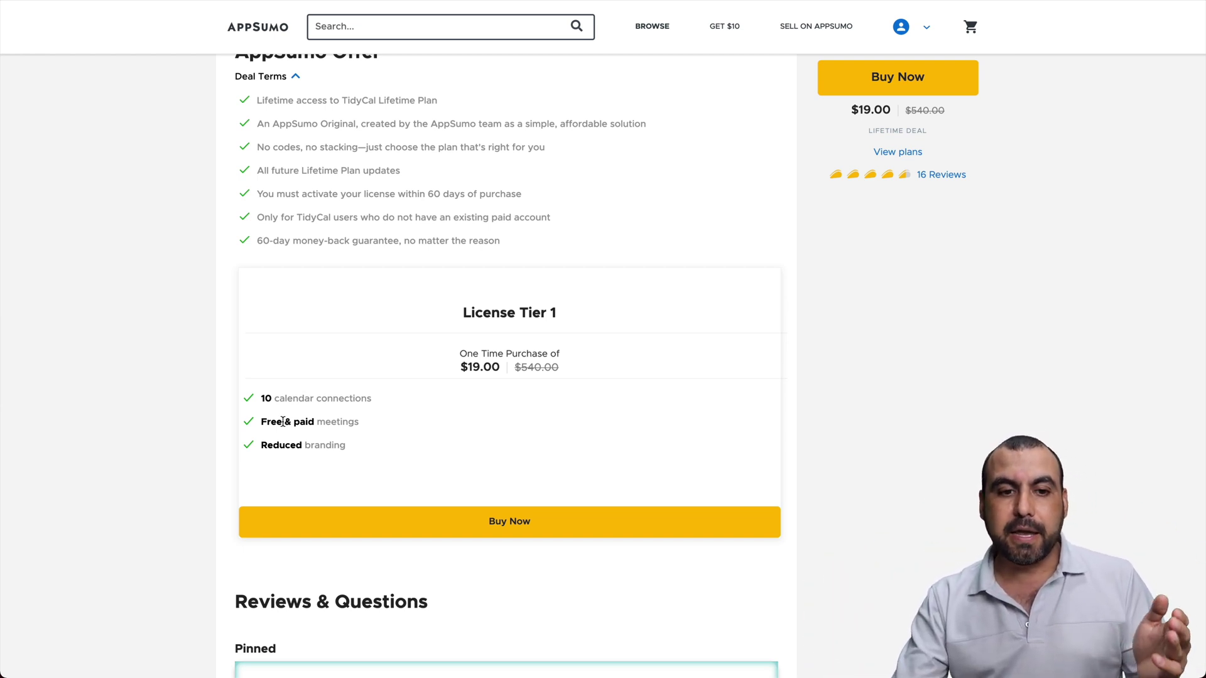
left_click_drag(265, 421, 378, 425)
left_click(377, 427)
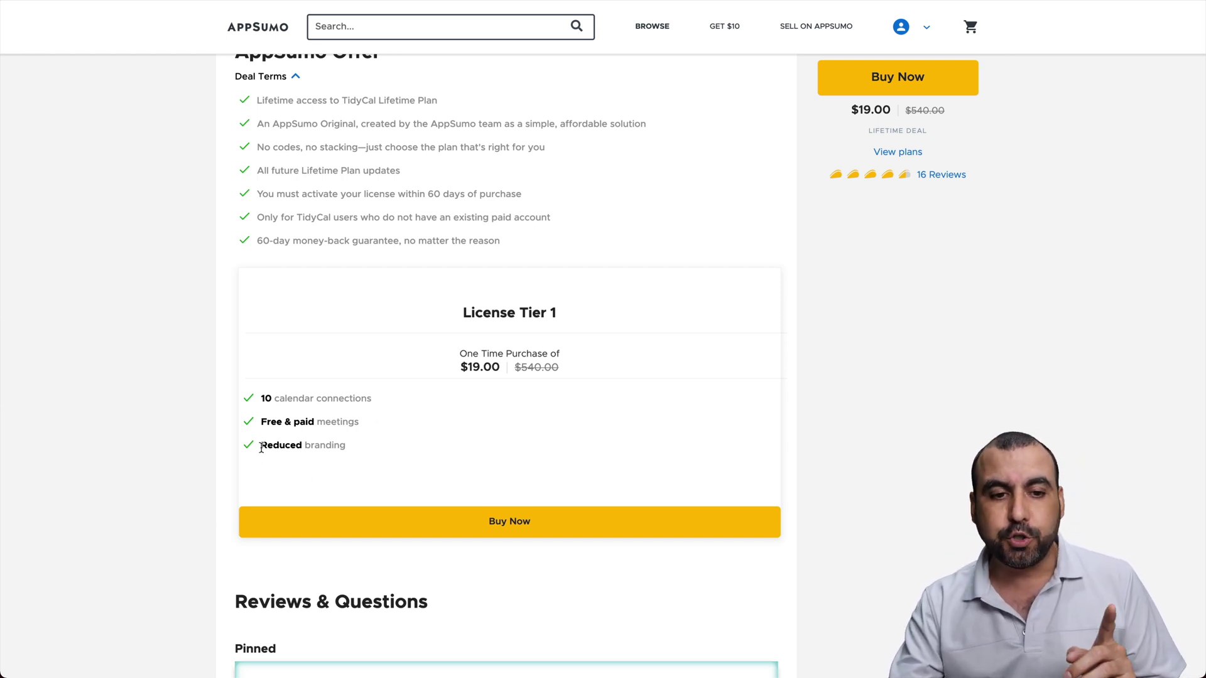
left_click_drag(259, 445, 342, 446)
left_click(342, 446)
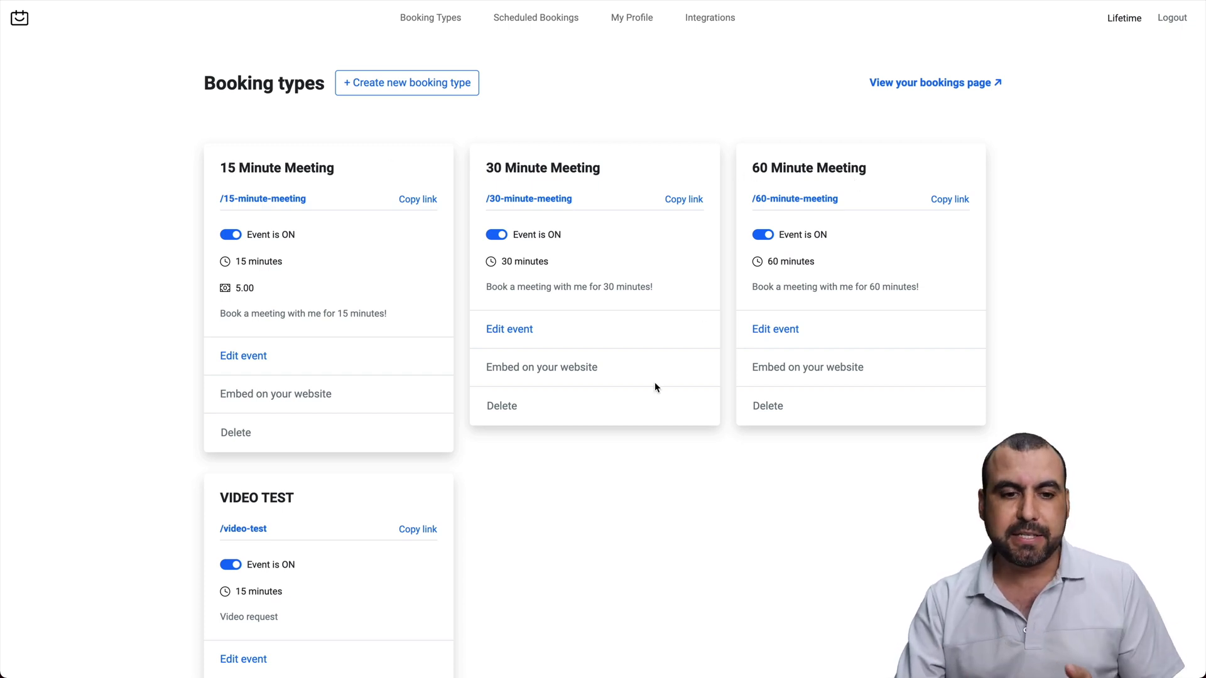
Step: Scroll the Booking types dashboard to the VIDEO TEST card and open it for editing
scroll(655, 382, "down", 3)
scroll(320, 343, "up", 3)
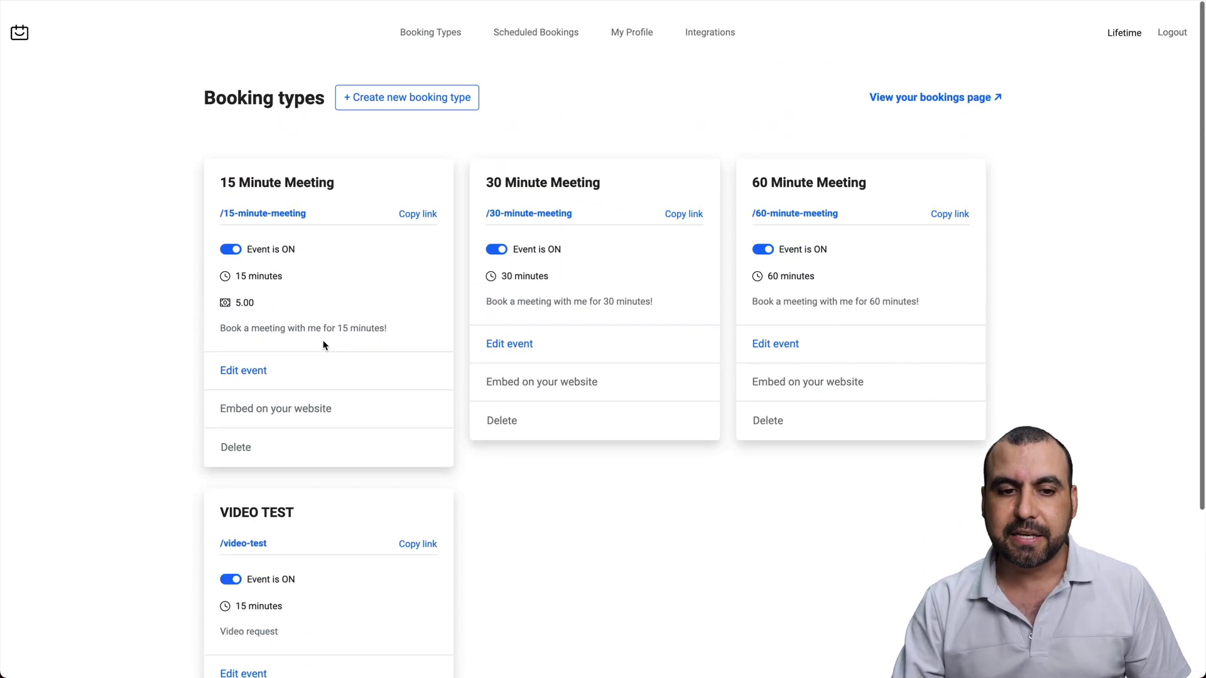
scroll(323, 345, "down", 3)
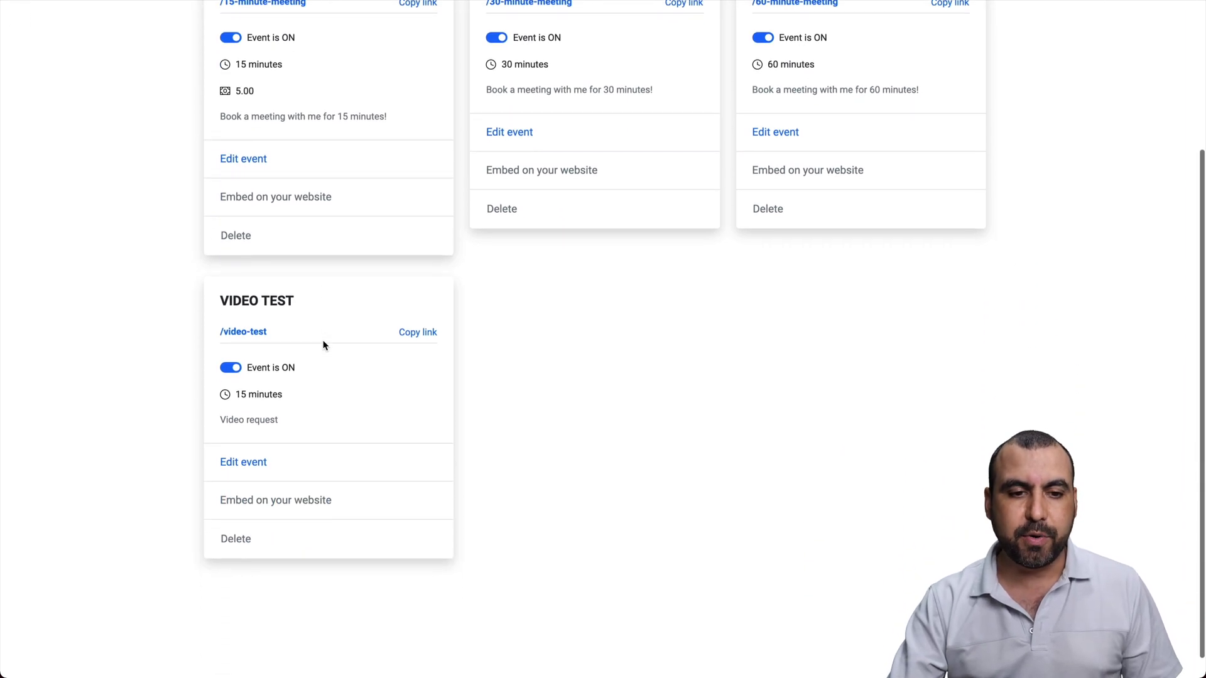
left_click(250, 469)
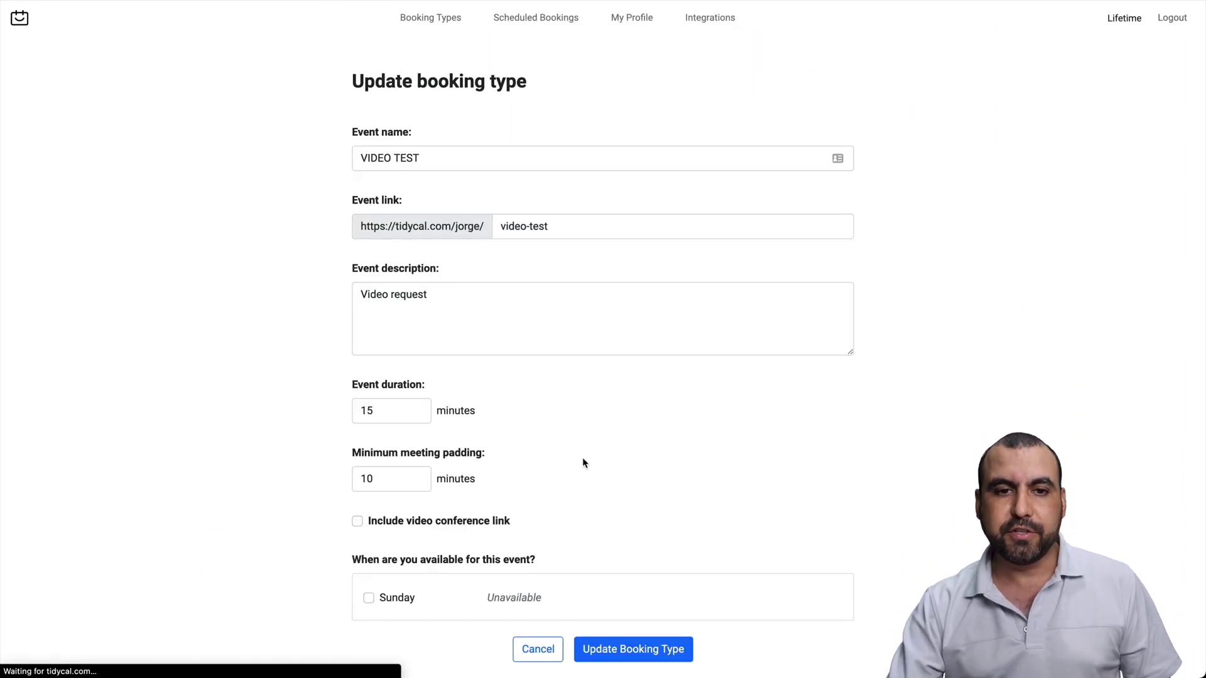
Step: Inspect VIDEO TEST's event link slug and description, then scroll down to its weekly availability
scroll(582, 463, "down", 1)
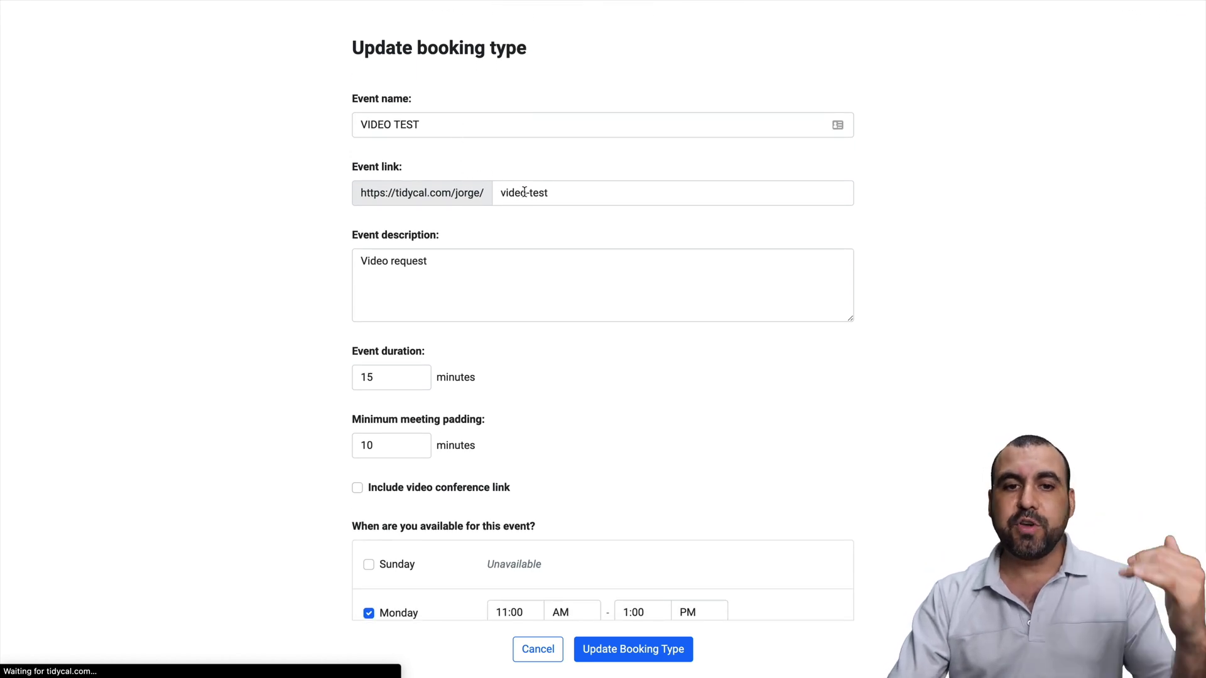
left_click_drag(362, 193, 469, 193)
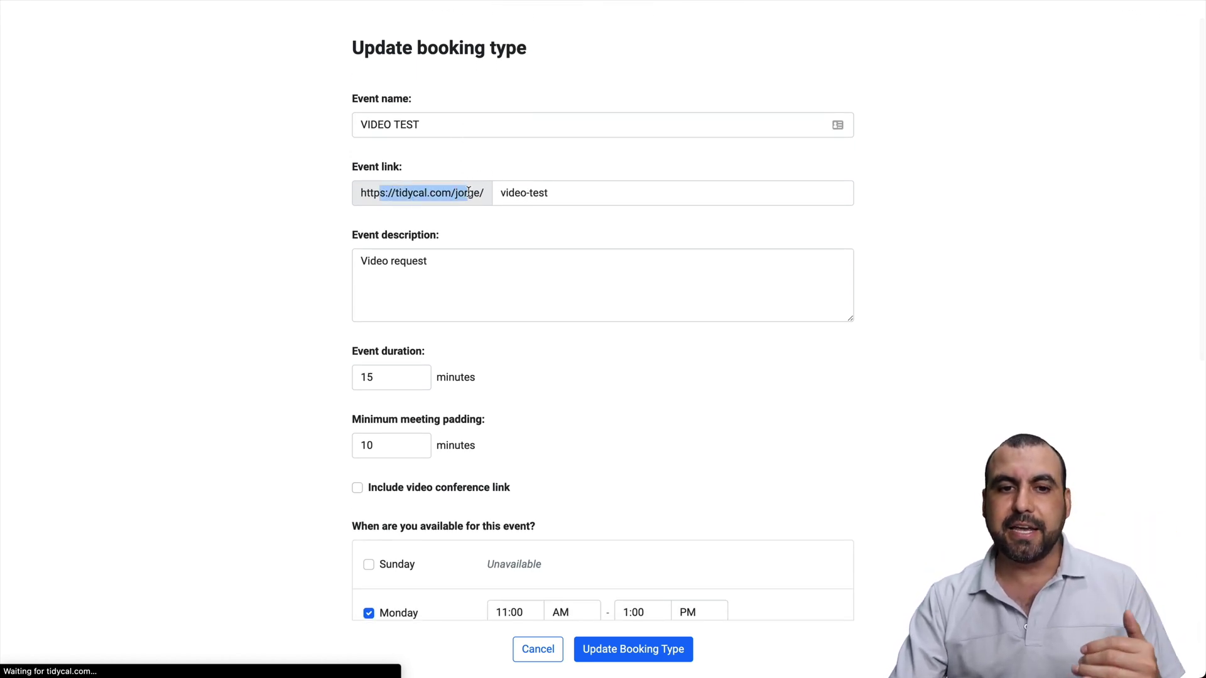
left_click(556, 193)
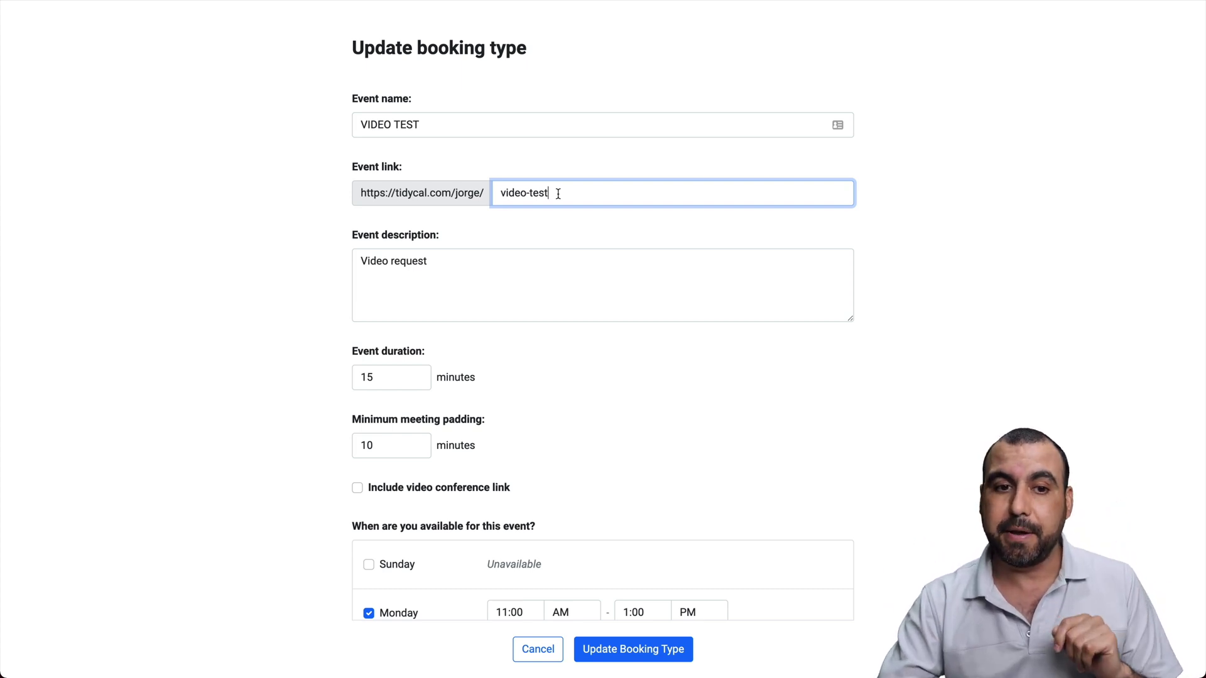
left_click(407, 259)
scroll(431, 364, "down", 3)
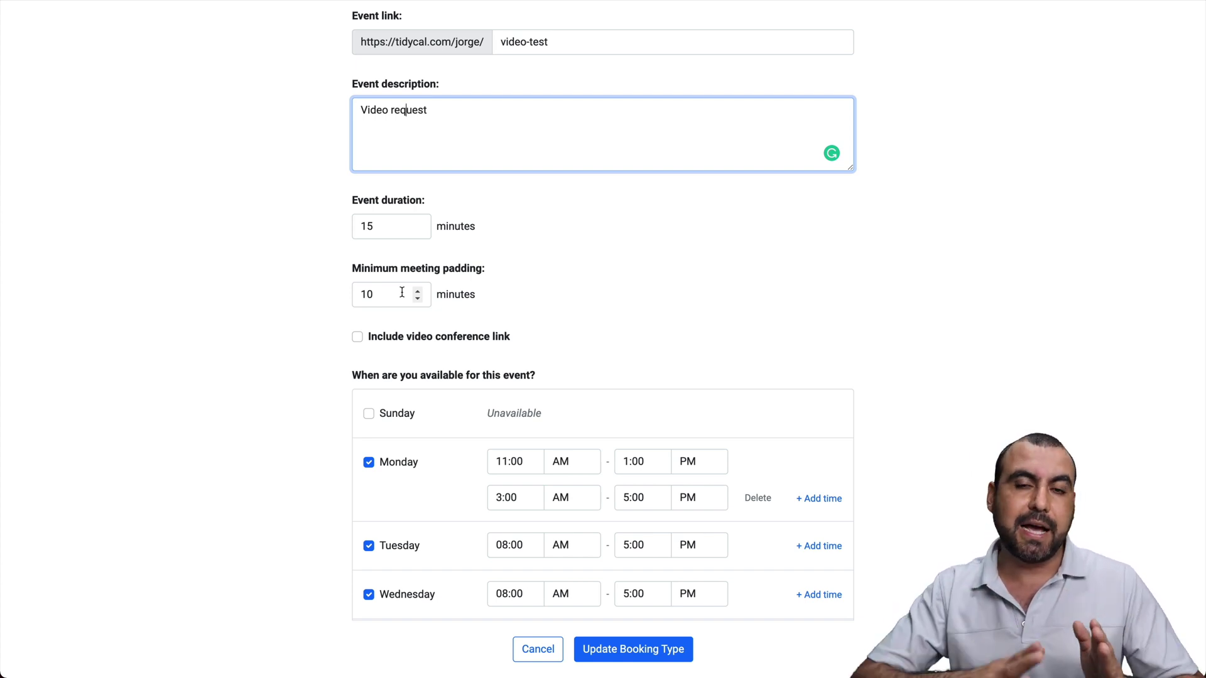
scroll(402, 292, "down", 4)
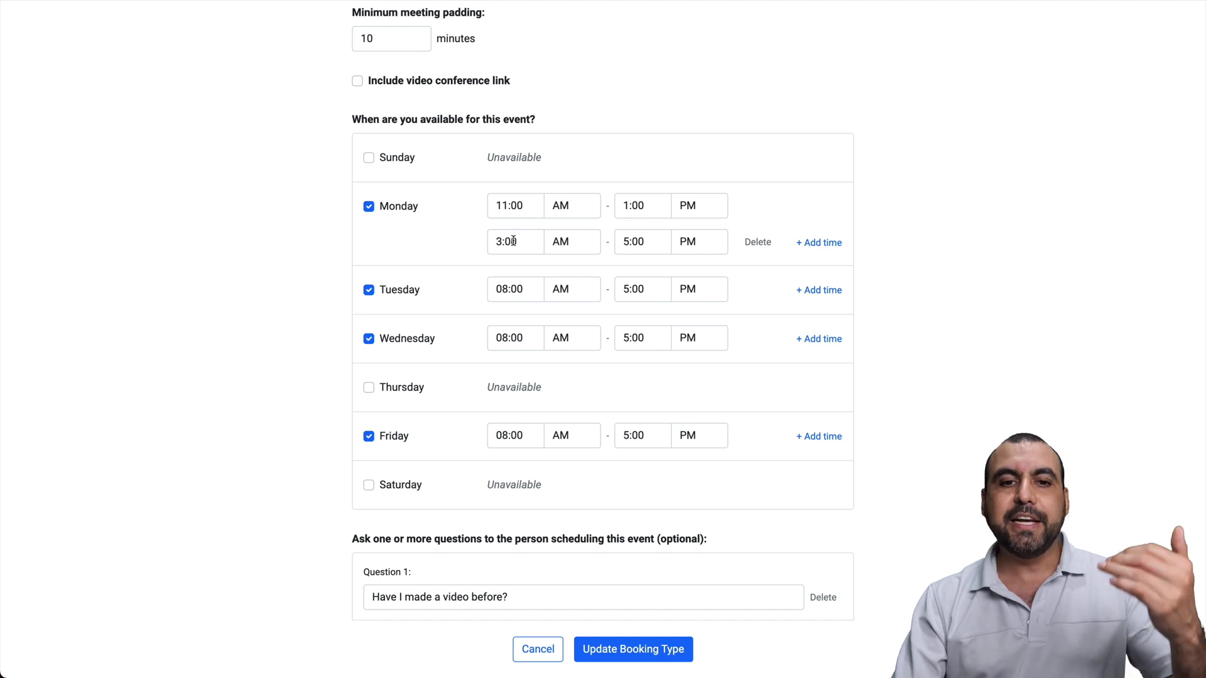
Step: Change Monday's second VIDEO TEST slot to start at 3:00 PM instead of 3:00 AM
left_click(581, 244)
left_click(579, 259)
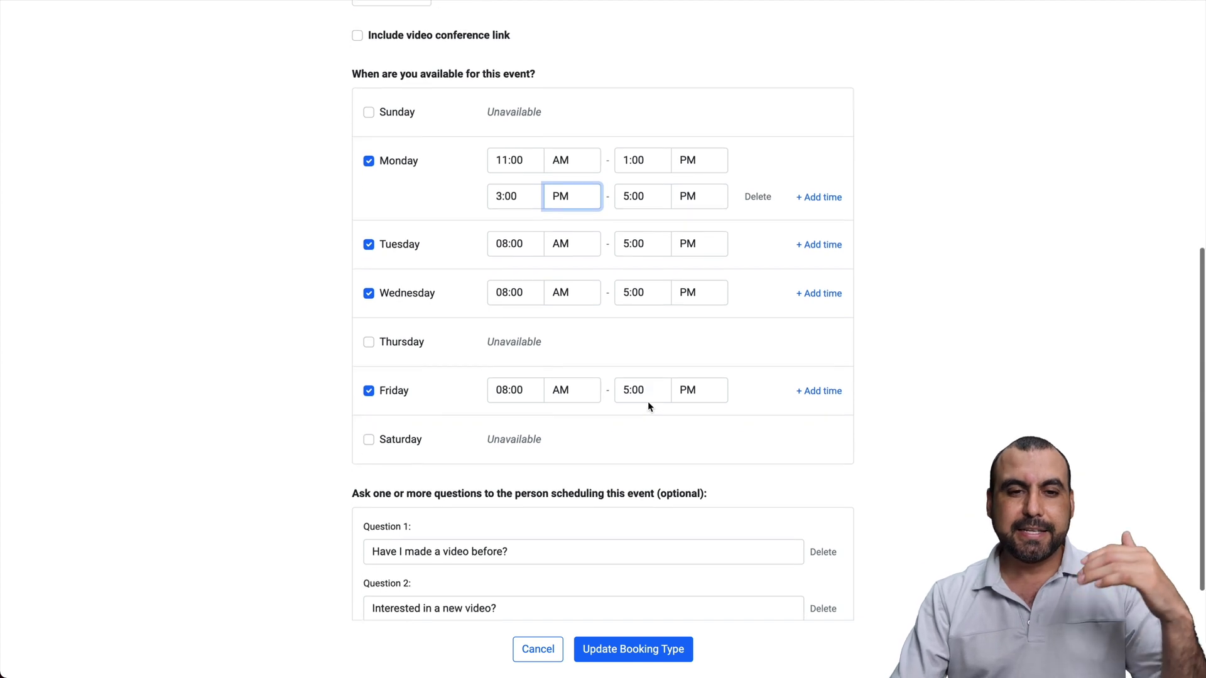
scroll(649, 406, "down", 5)
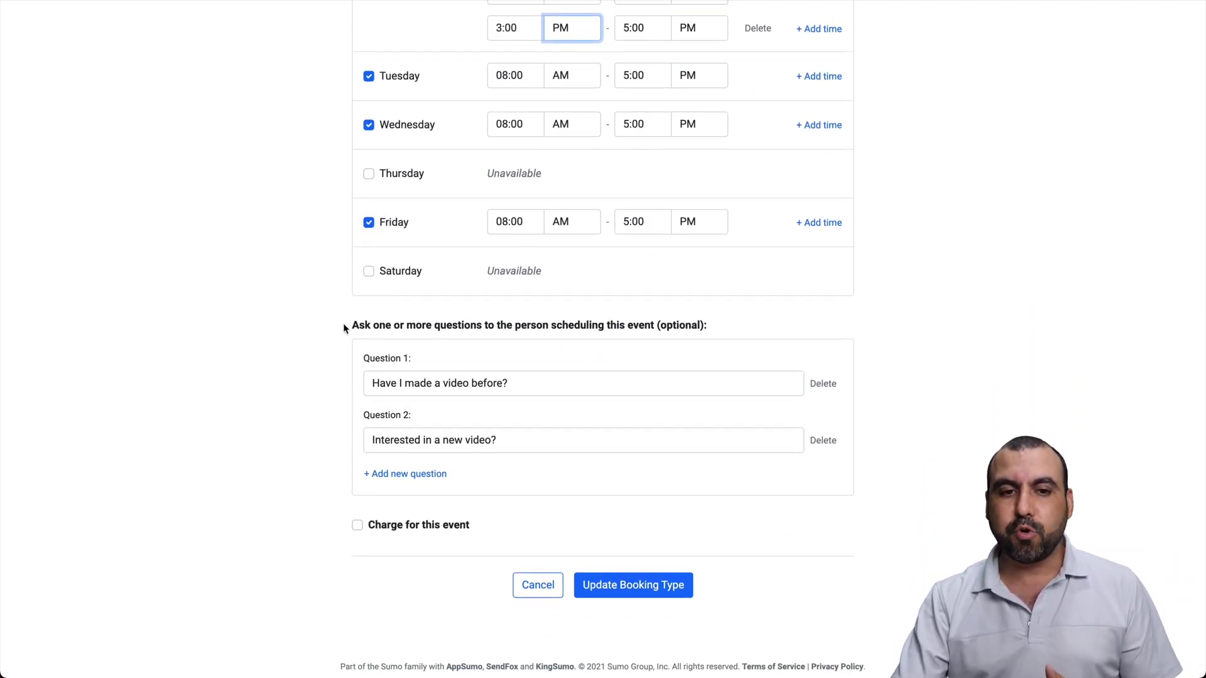
Step: Toggle VIDEO TEST's charging on and off, cancel the form, and copy the 15 Minute Meeting link
left_click_drag(349, 325, 652, 326)
left_click(665, 328)
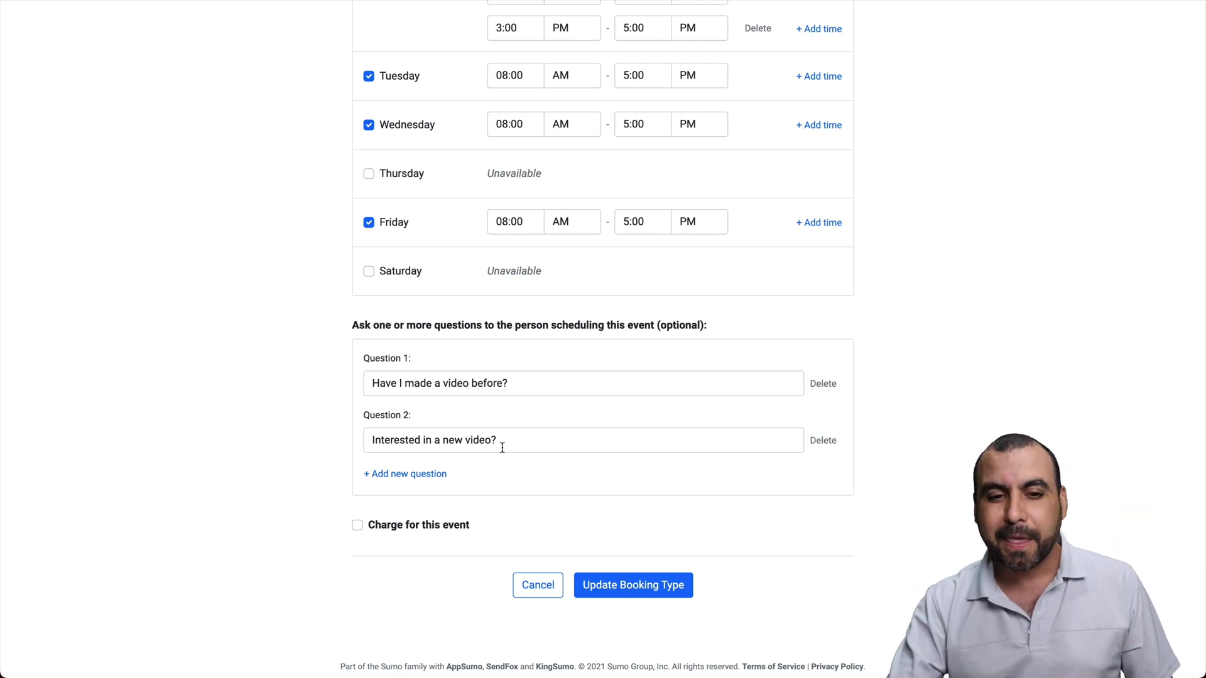
left_click(359, 525)
scroll(401, 539, "down", 1)
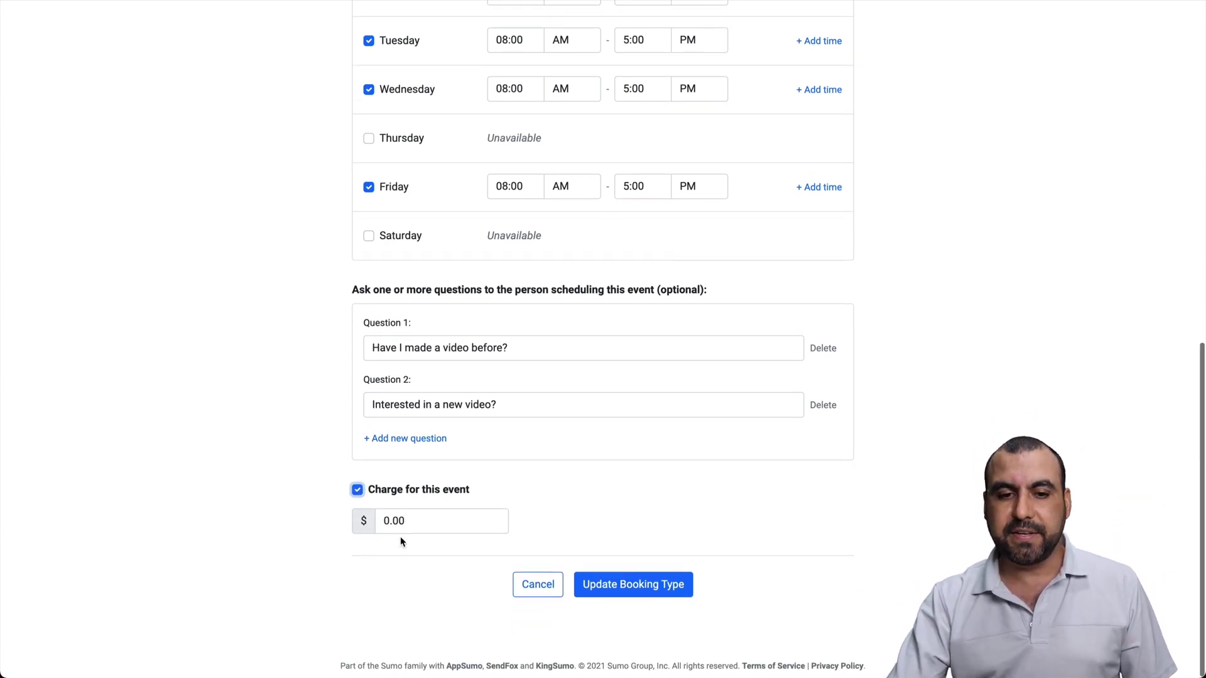
left_click(358, 489)
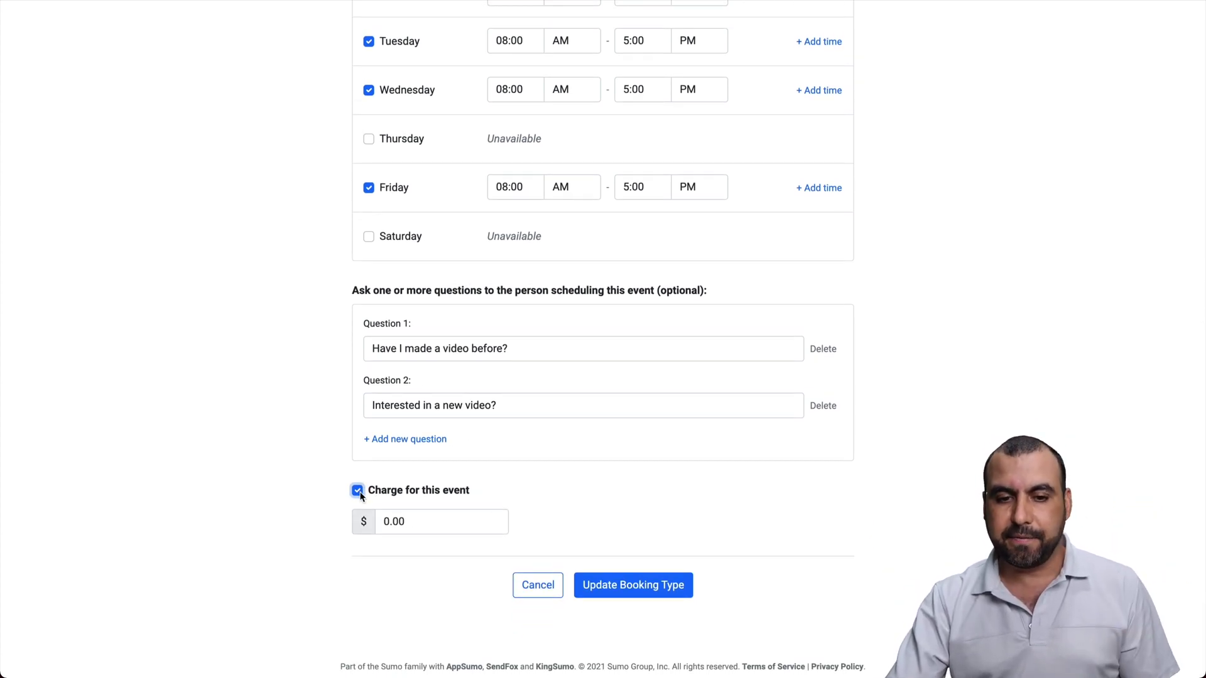
left_click(534, 585)
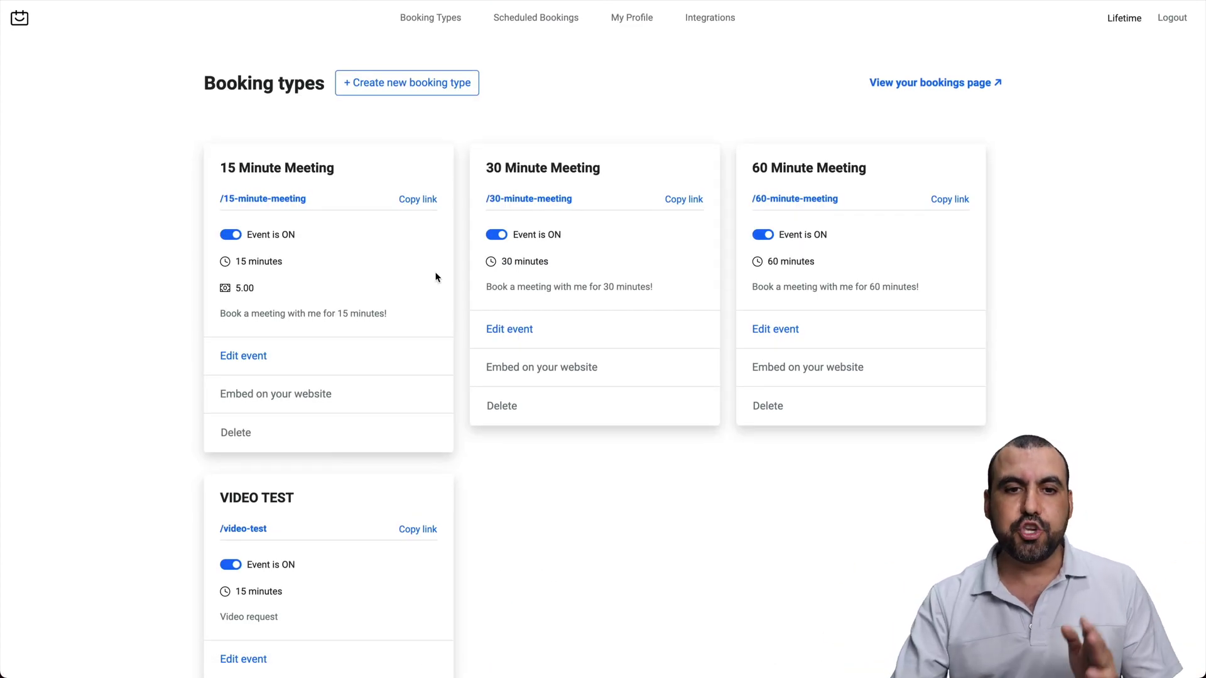
left_click(405, 201)
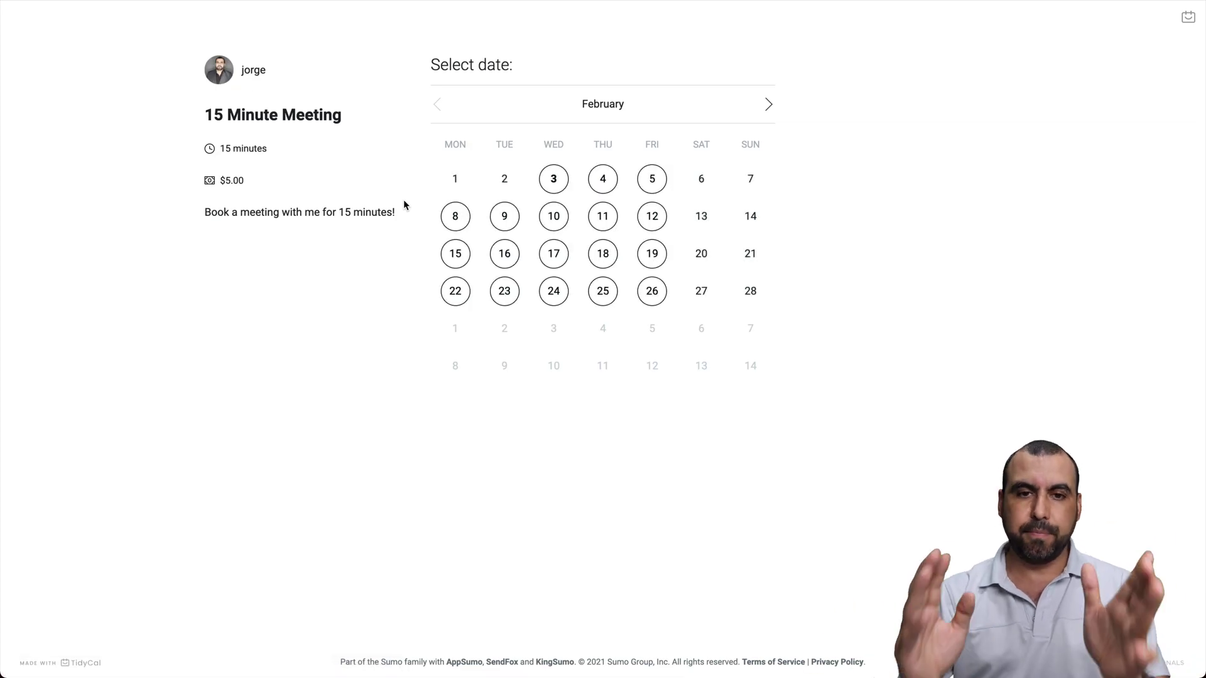
left_click(553, 188)
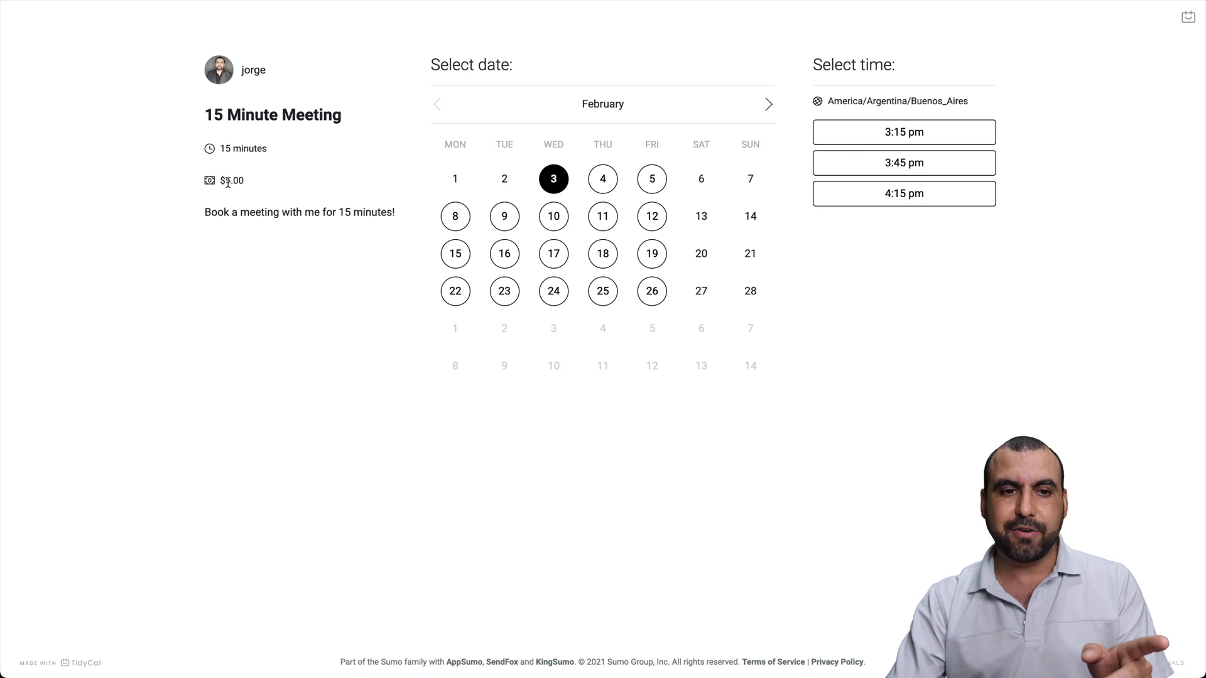
left_click_drag(219, 180, 260, 182)
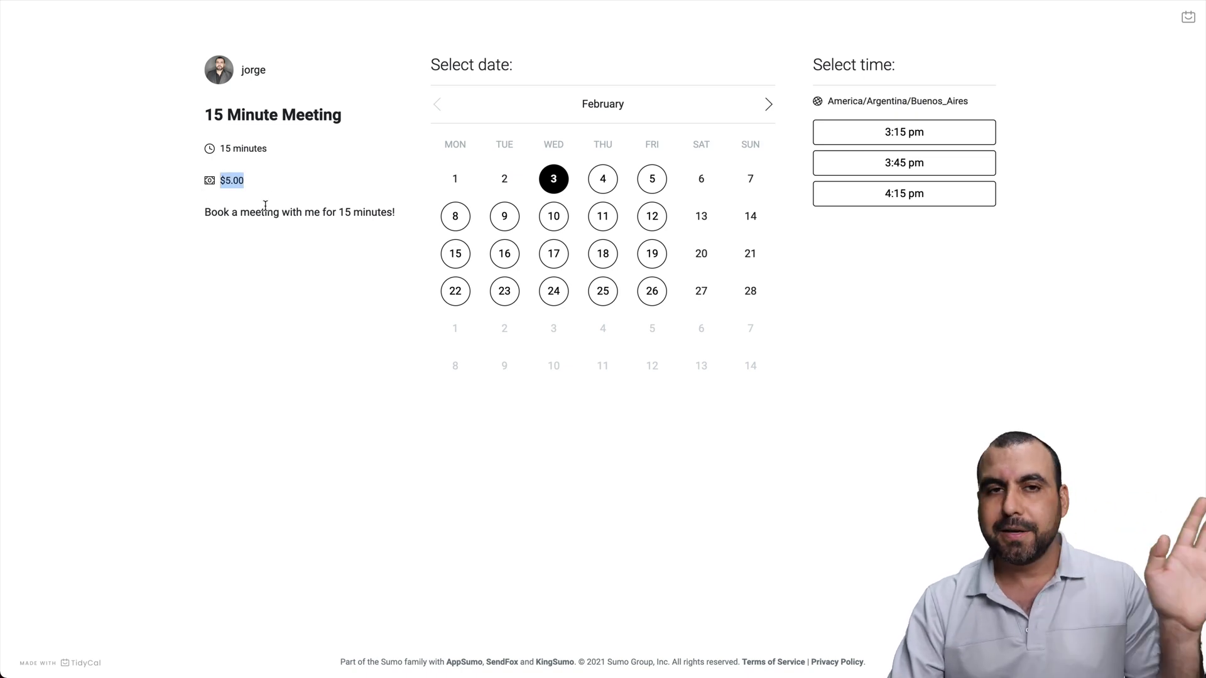
left_click(264, 204)
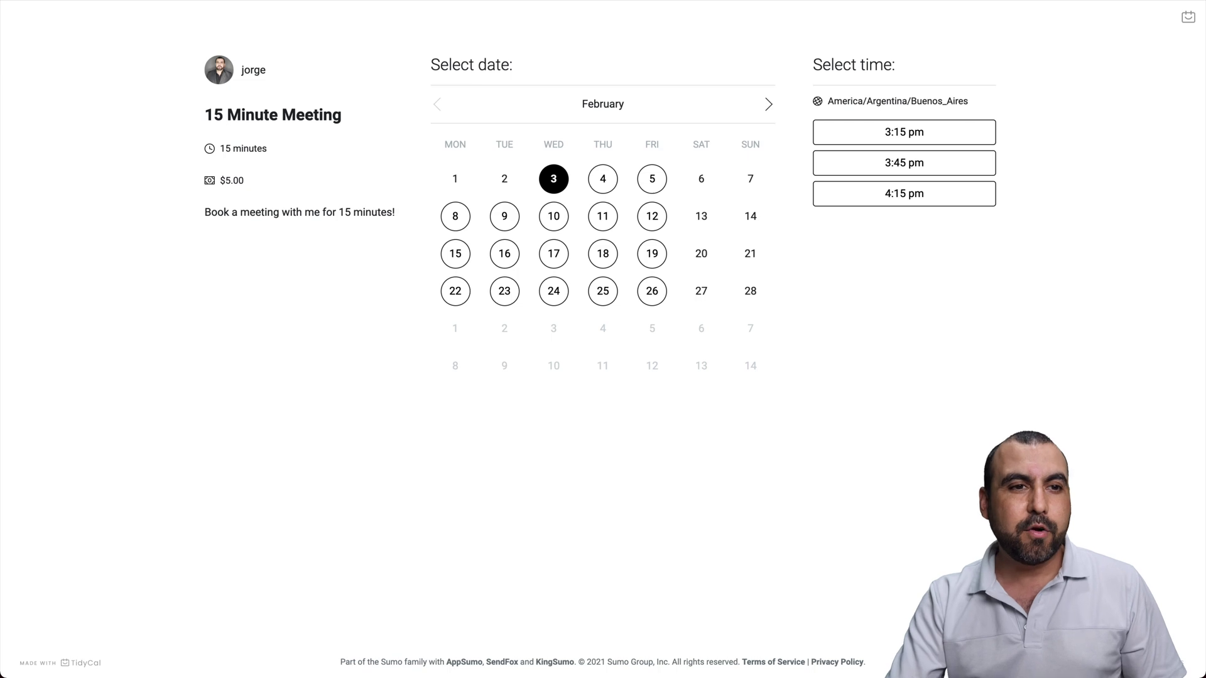
key("super+w")
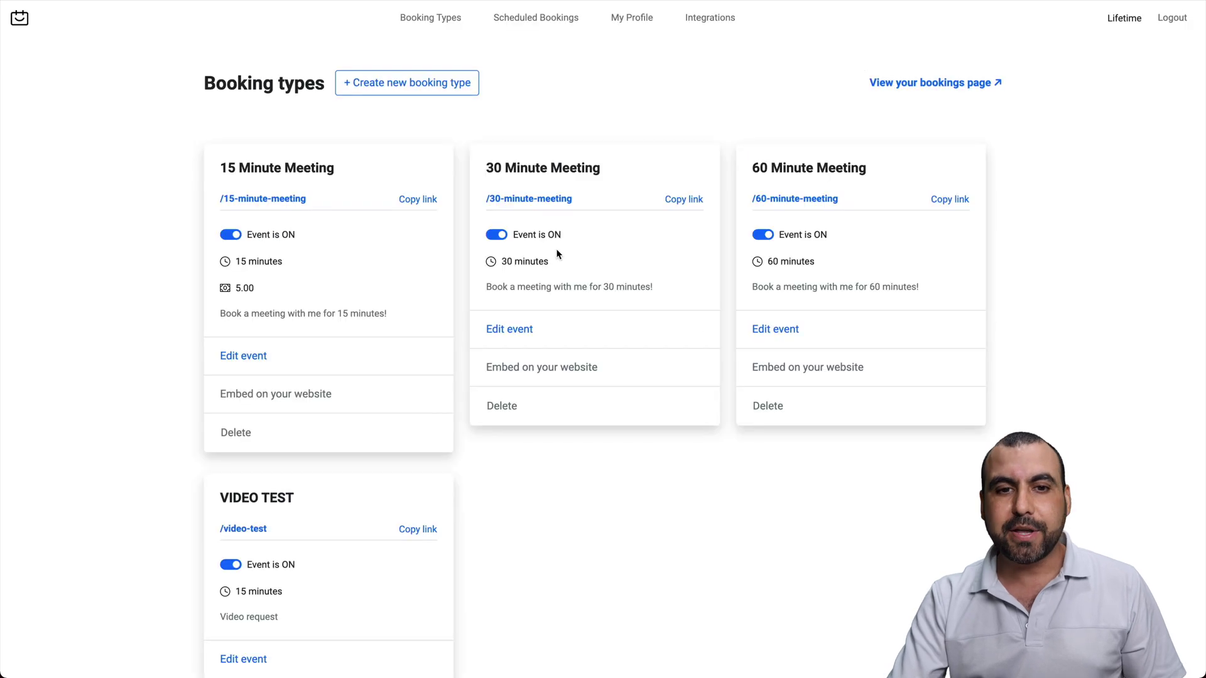
left_click(917, 91)
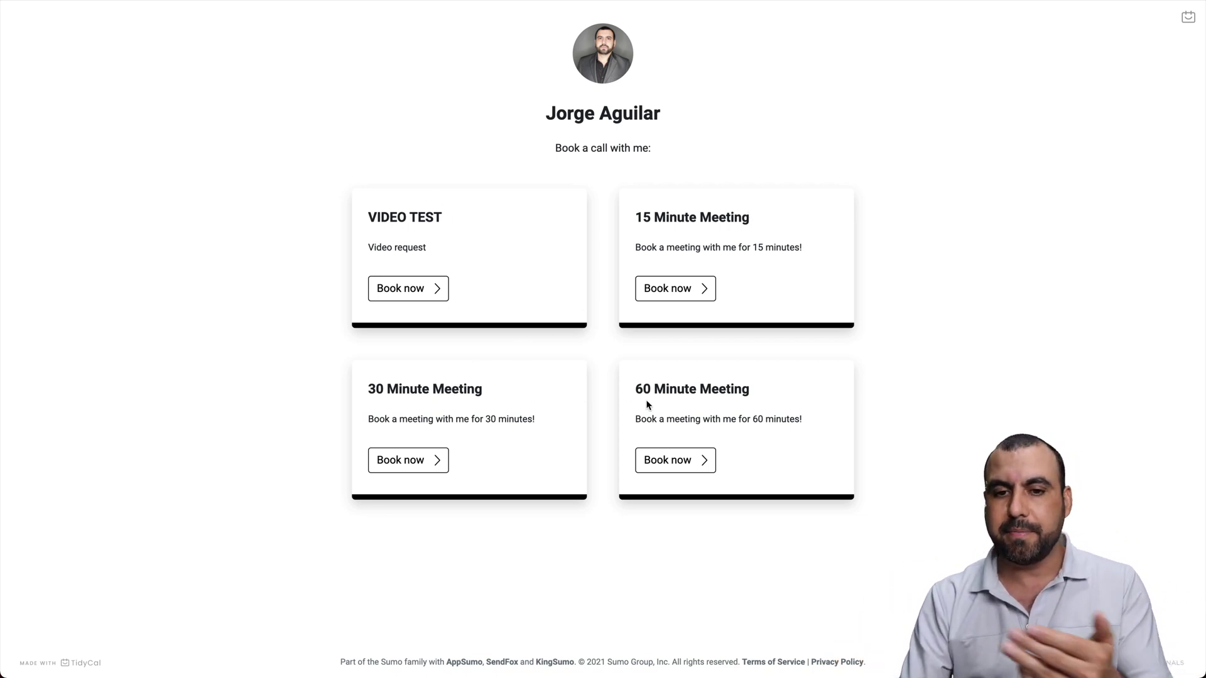
Step: Open the VIDEO TEST booking calendar from the public bookings page
left_click(422, 285)
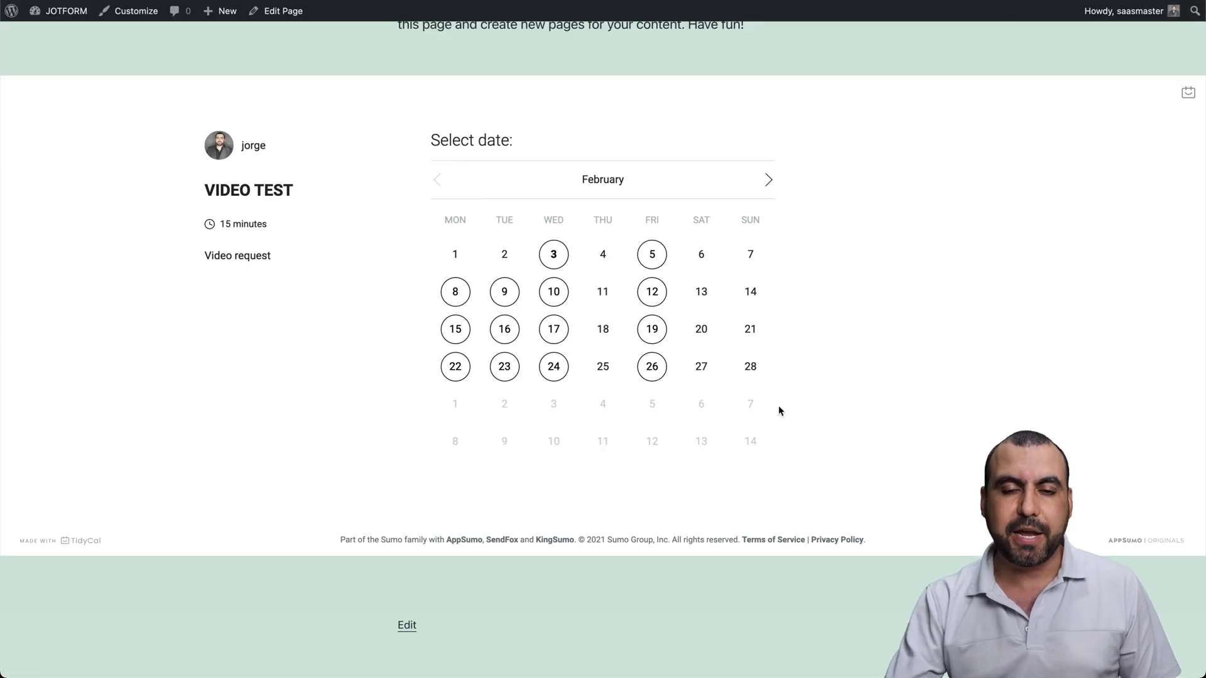
Step: On the embedded VIDEO TEST calendar, choose Wednesday, February 10 and the 10:30 am slot
scroll(779, 410, "up", 15)
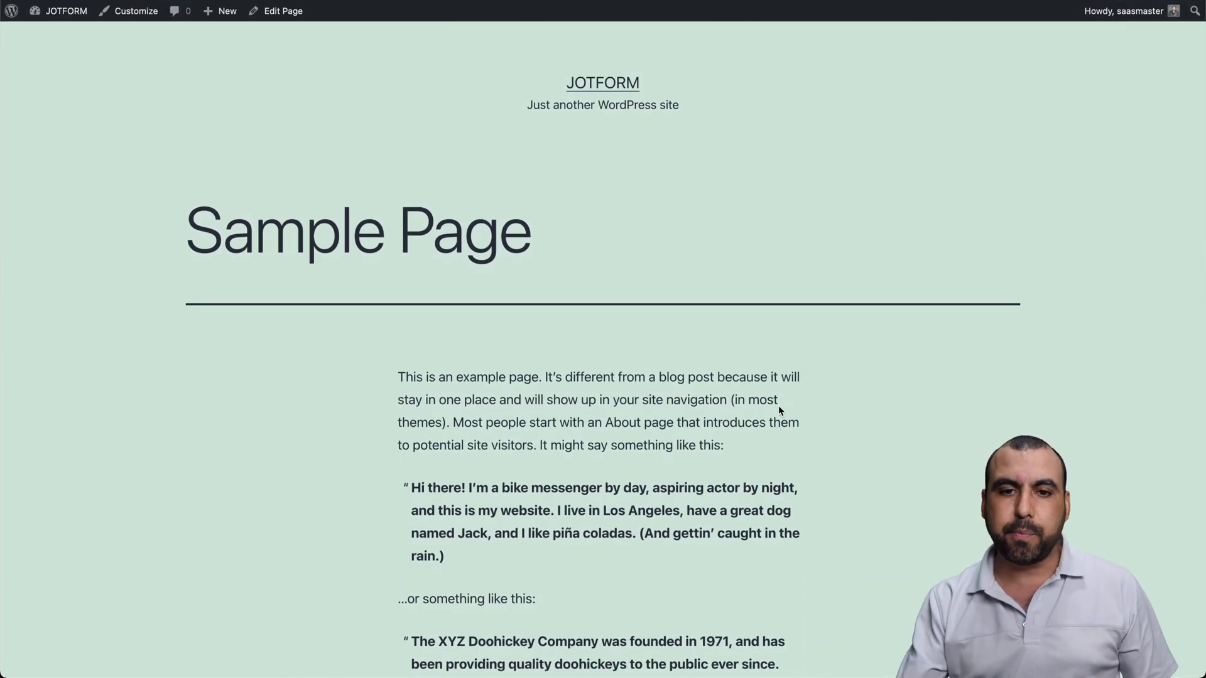
scroll(779, 410, "down", 15)
scroll(778, 405, "down", 3)
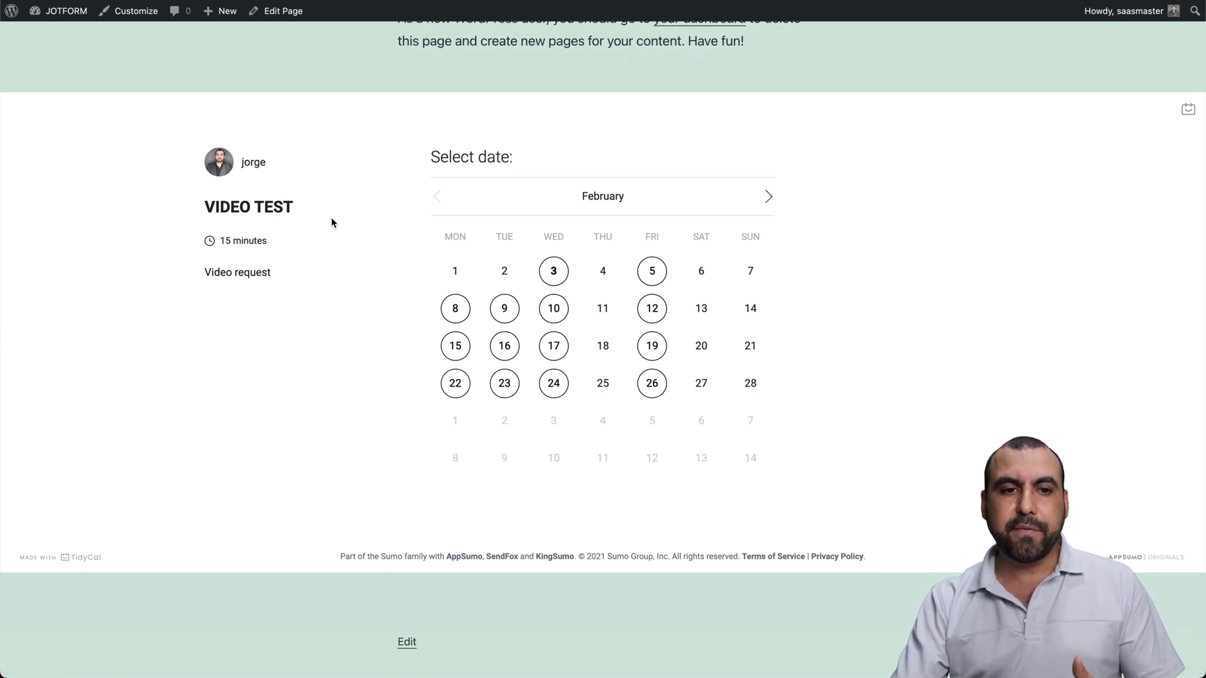
left_click_drag(205, 208, 315, 209)
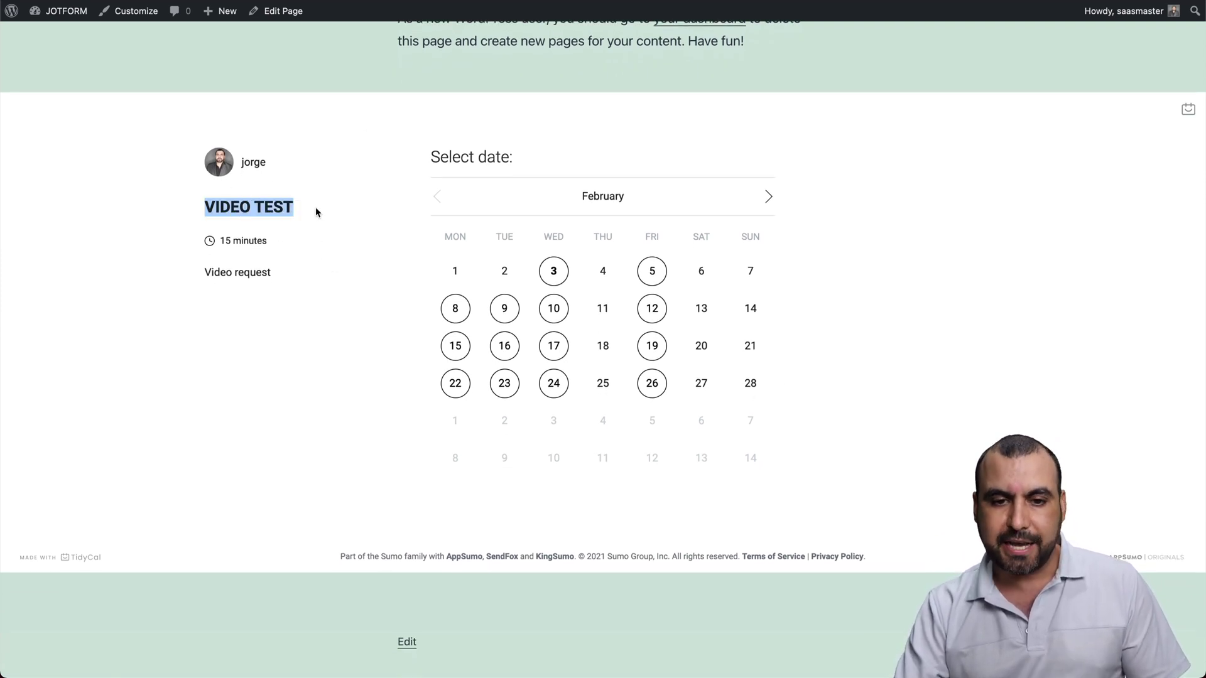
left_click(319, 217)
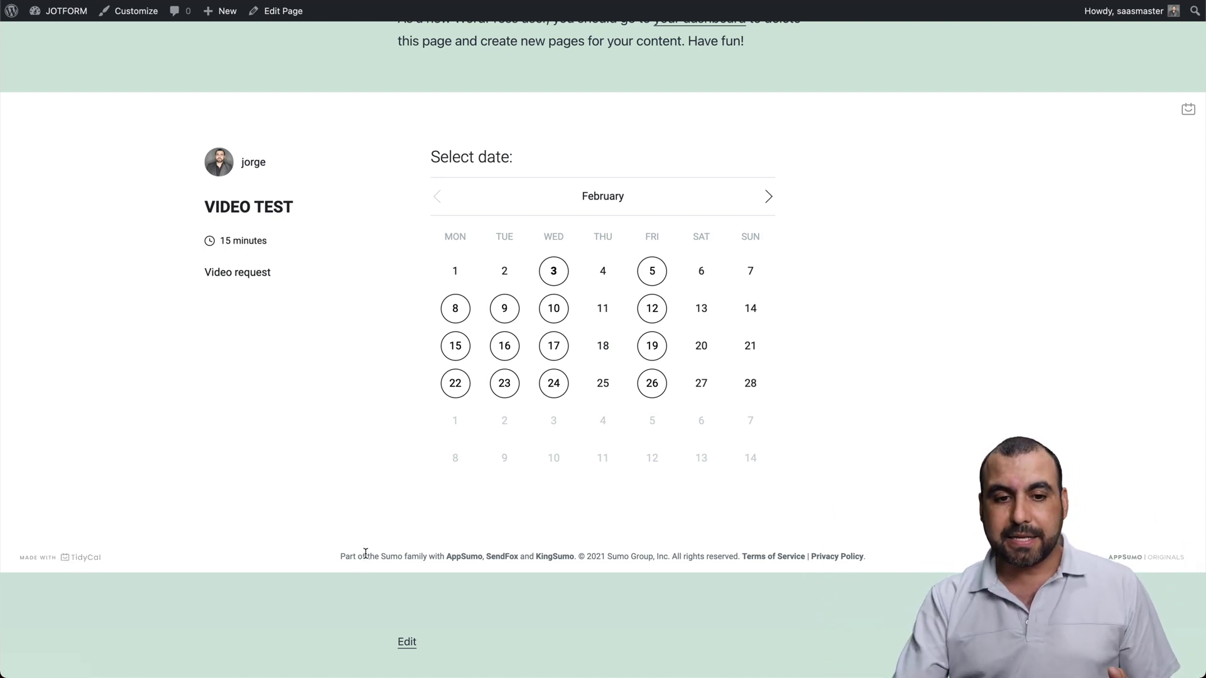
left_click_drag(345, 557, 437, 558)
left_click(438, 558)
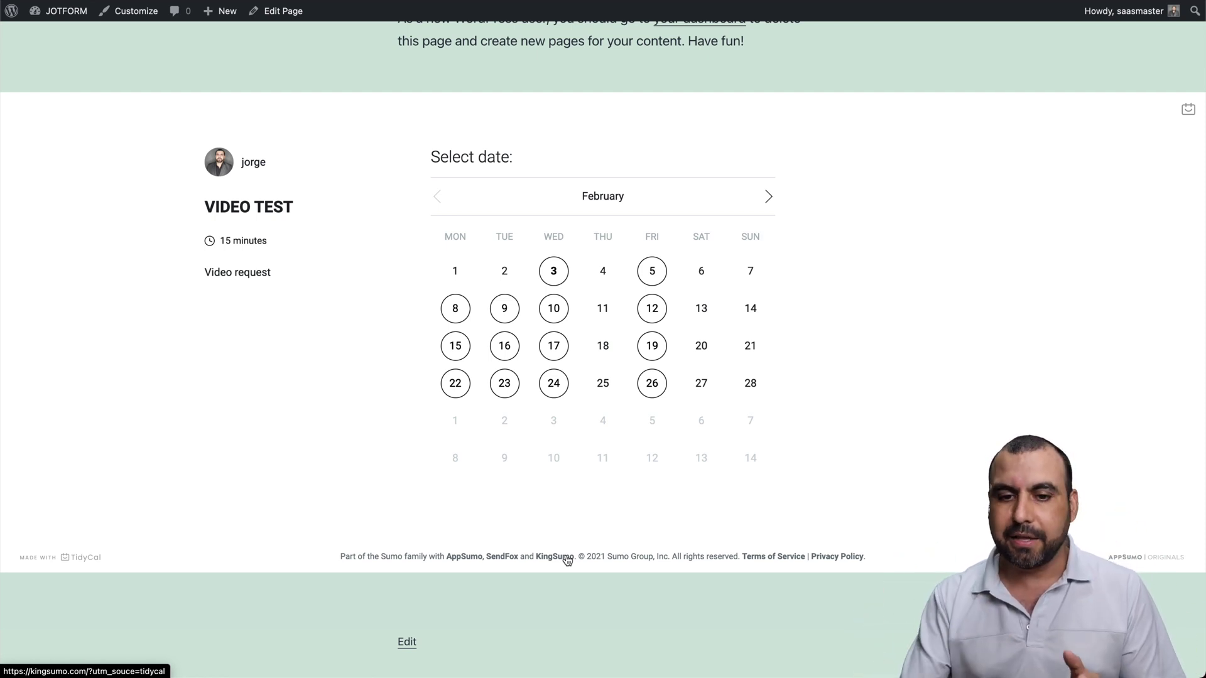
left_click_drag(577, 557, 902, 560)
left_click(902, 559)
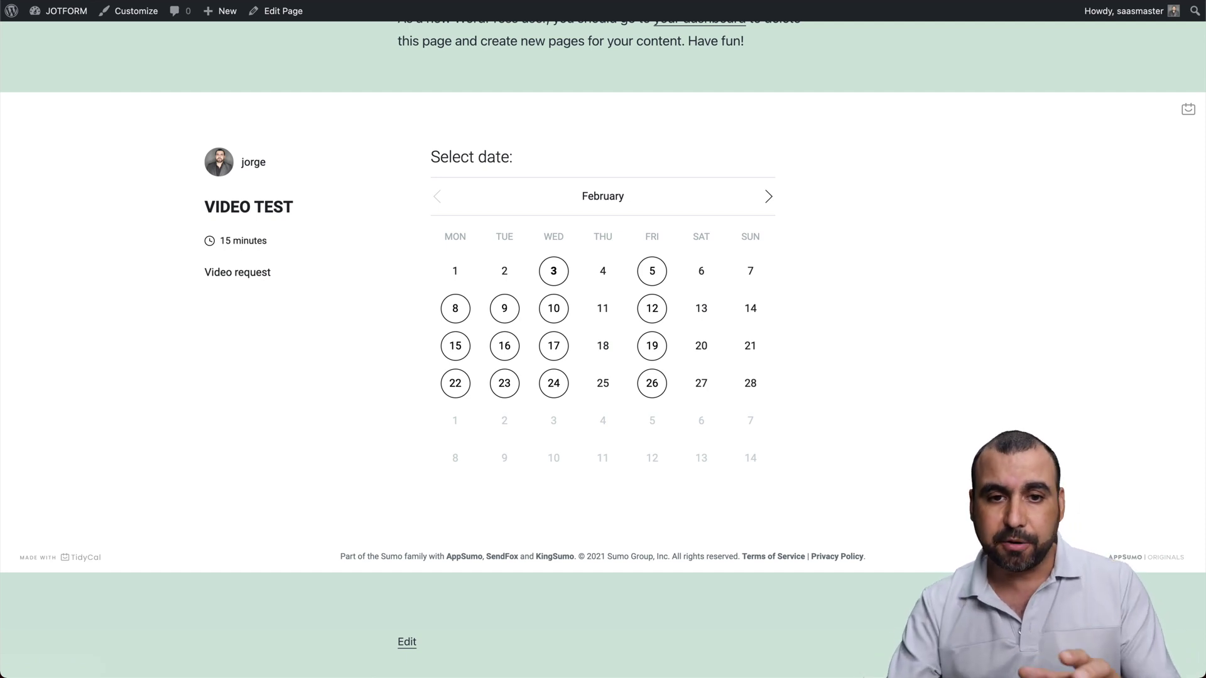
left_click(552, 306)
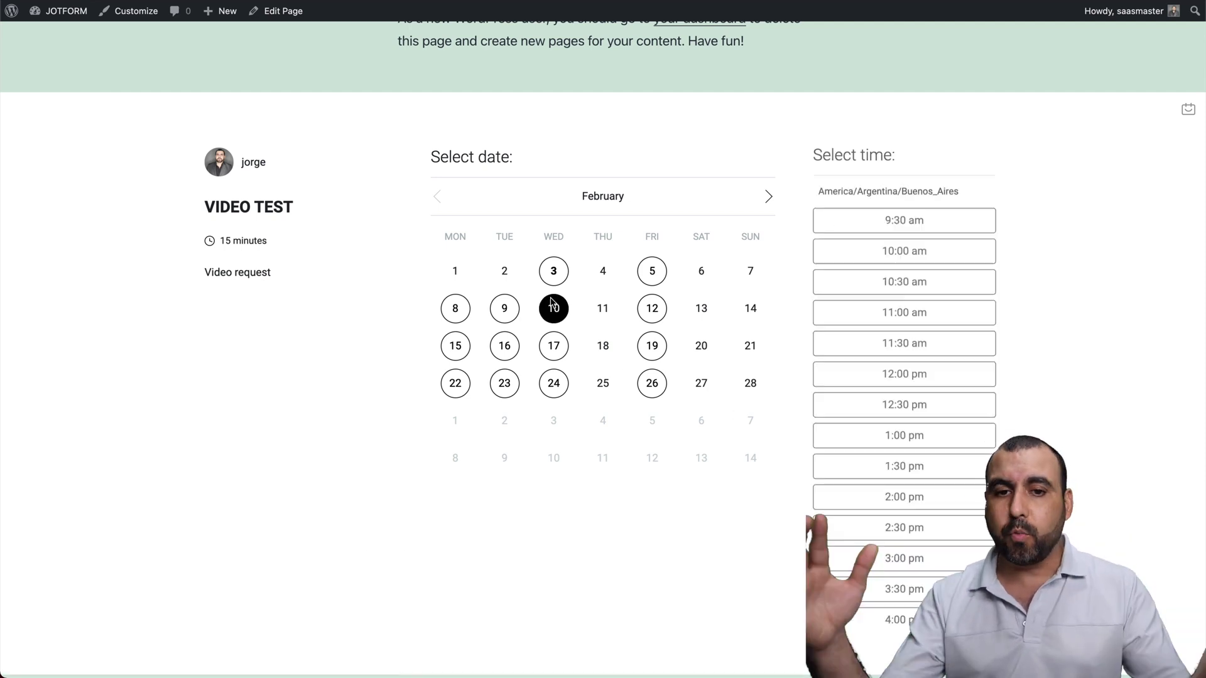
left_click(911, 292)
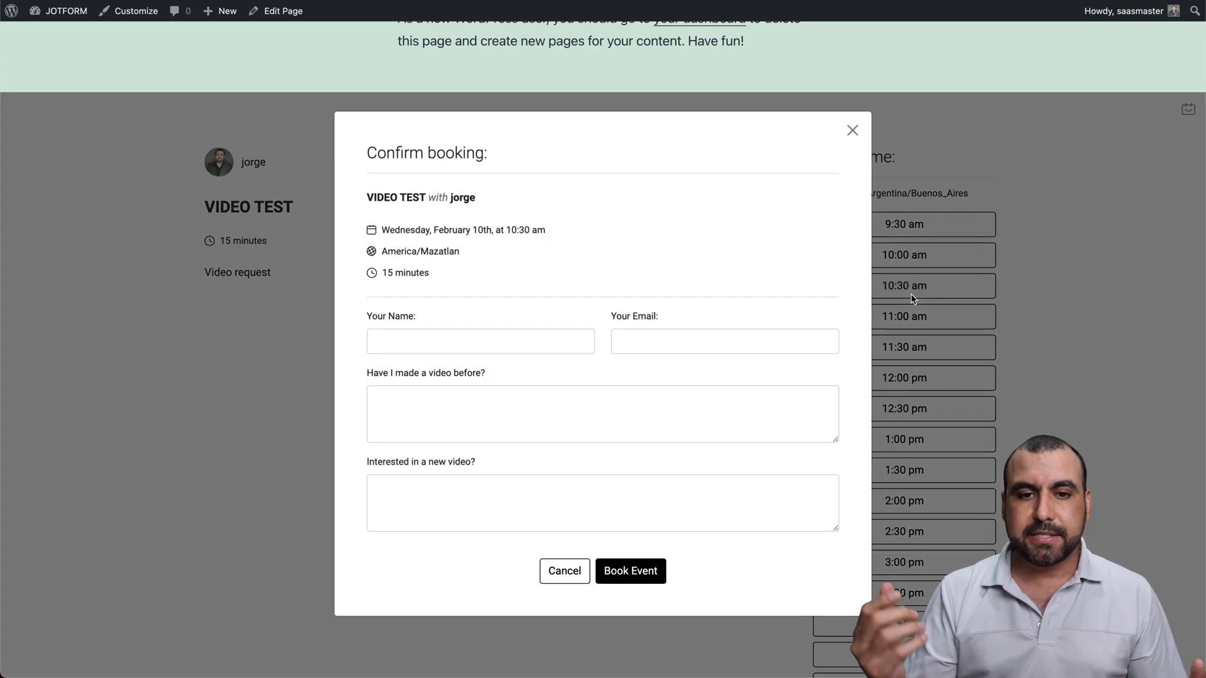
Step: Fill the Confirm booking form with a test name, e-mail and both answers, then close it unbooked
left_click(478, 346)
type("dgdfg")
left_click(689, 339)
type("@@")
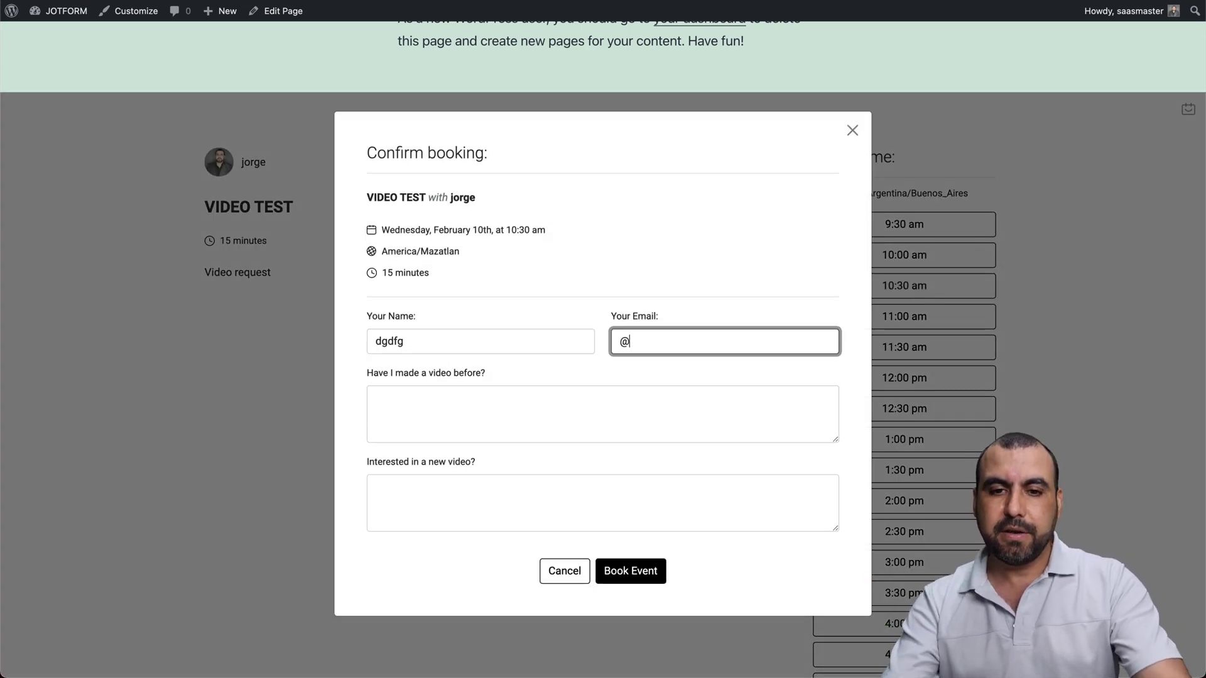
left_click(446, 400)
type("asdasdsad")
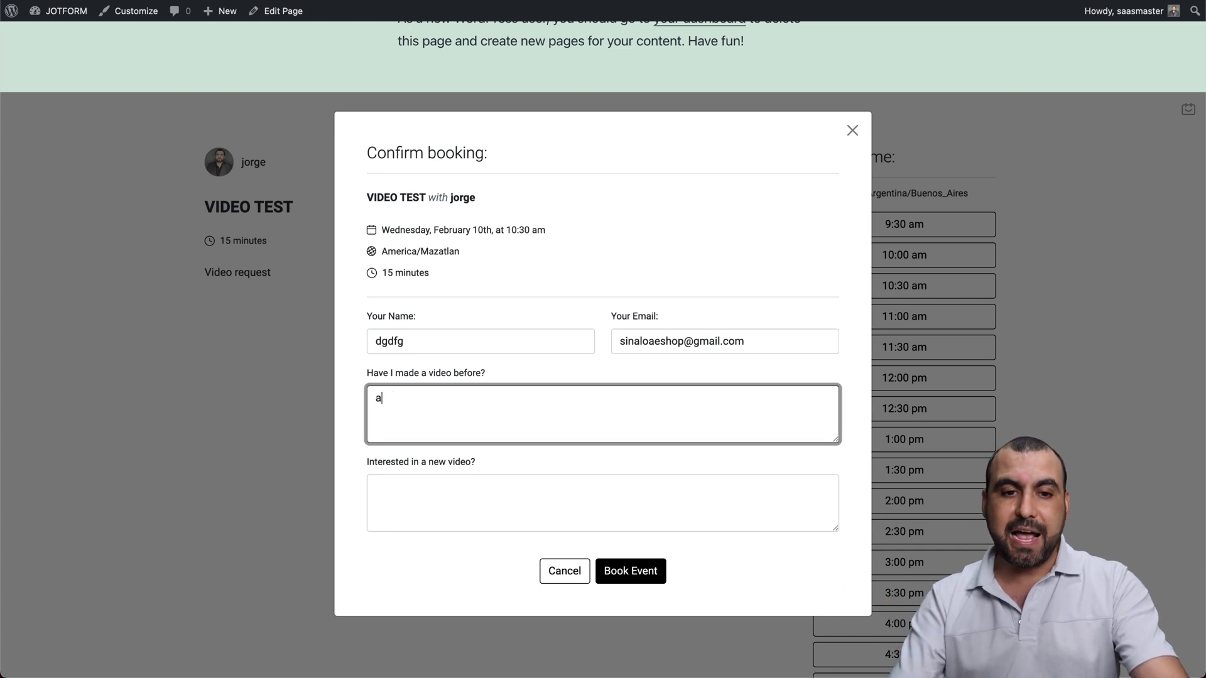
left_click(439, 490)
type("asdasd")
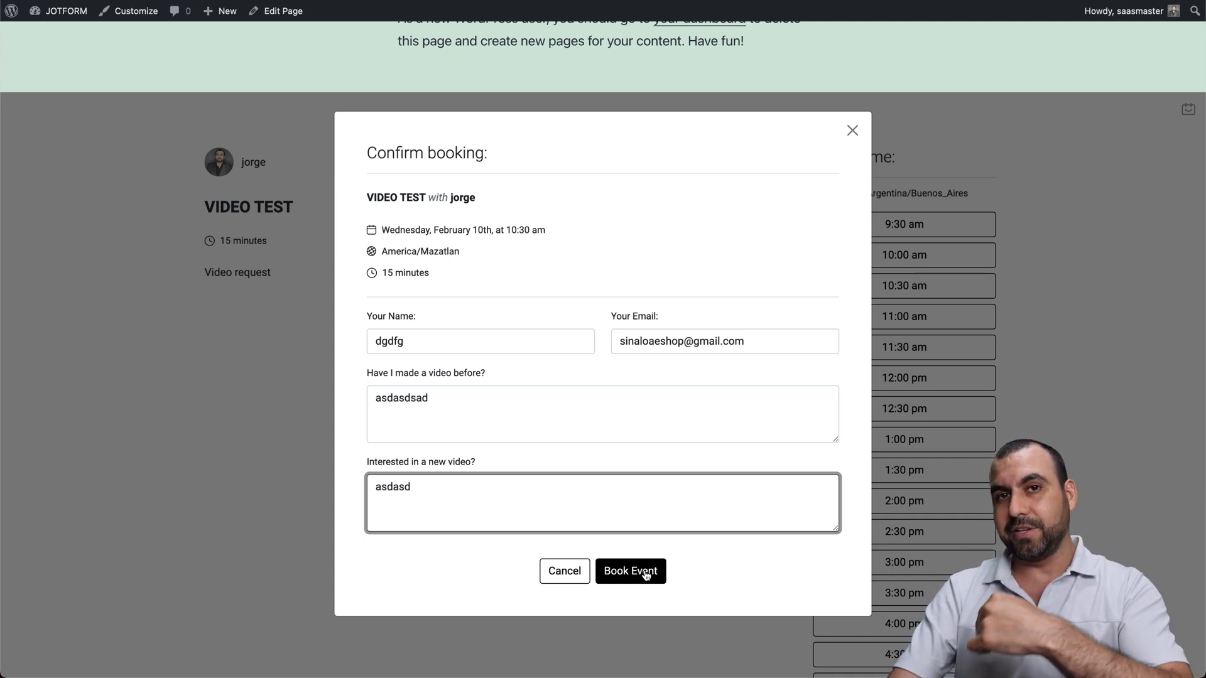
left_click(855, 132)
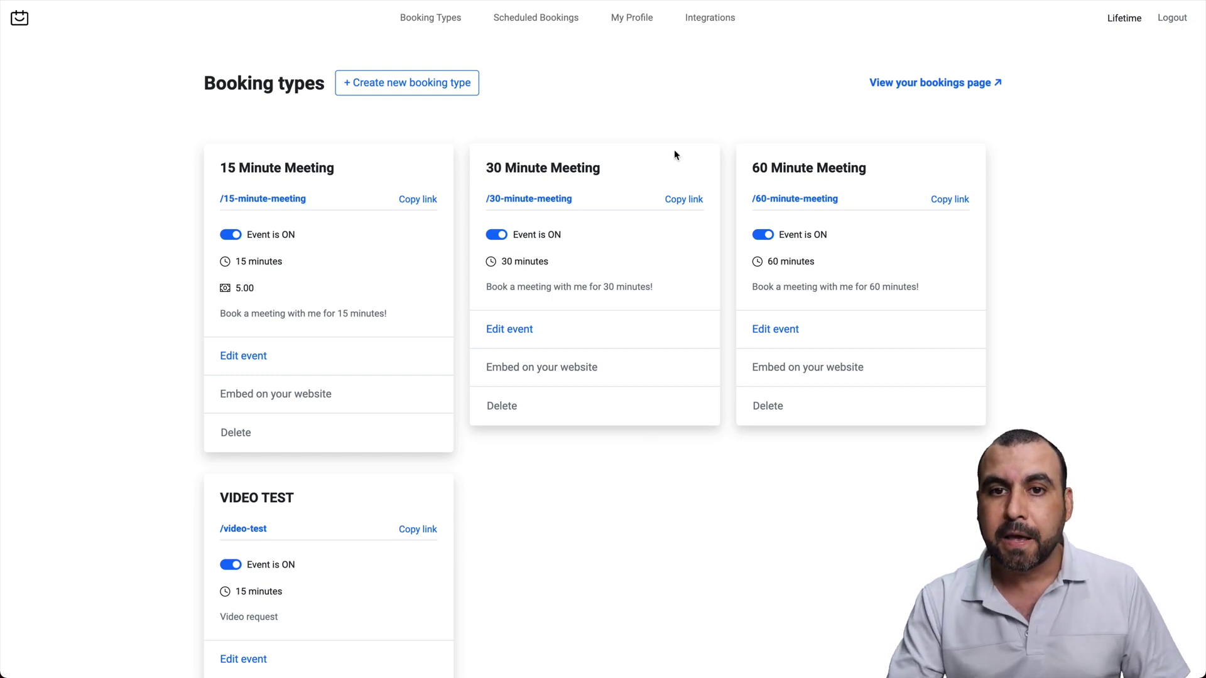
Step: Open Integrations and check the connected Google calendars, trying to add another account
left_click(716, 20)
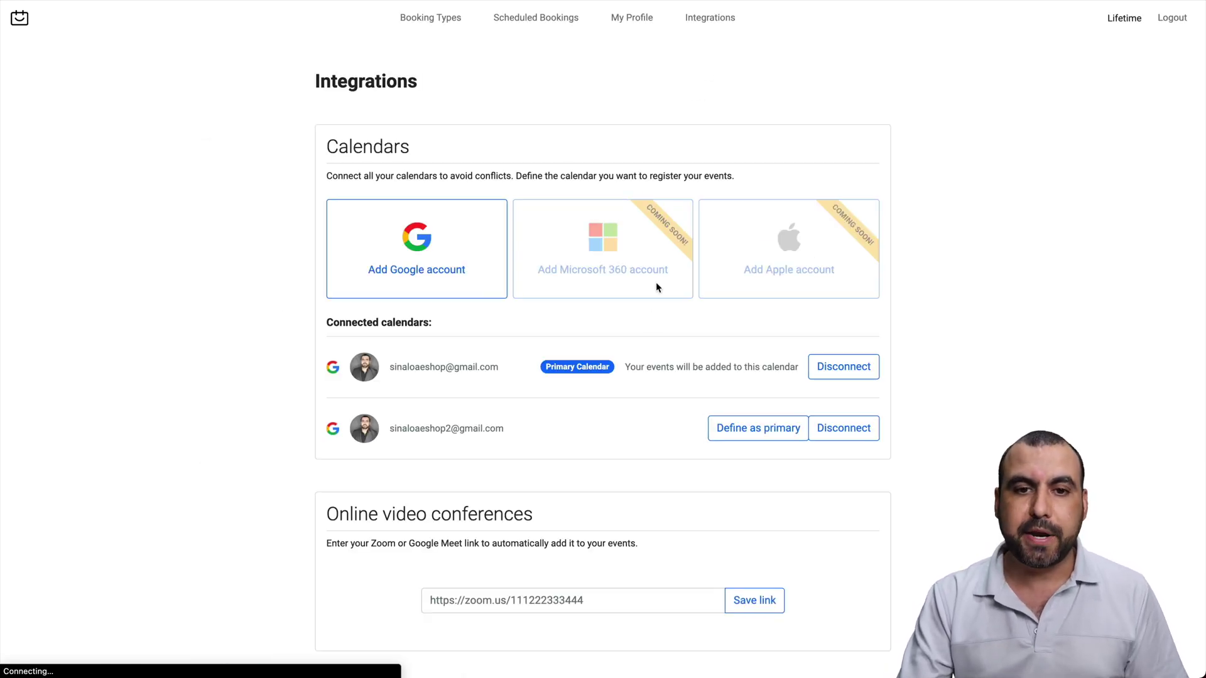
scroll(643, 452, "down", 2)
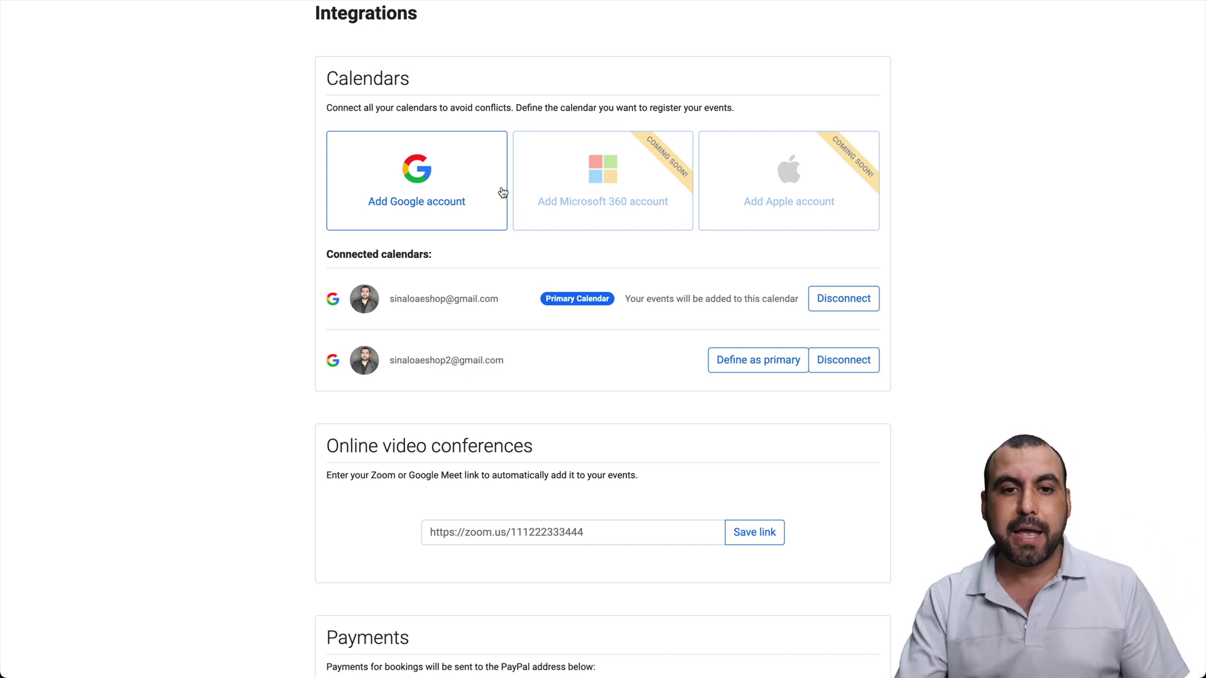
left_click(450, 148)
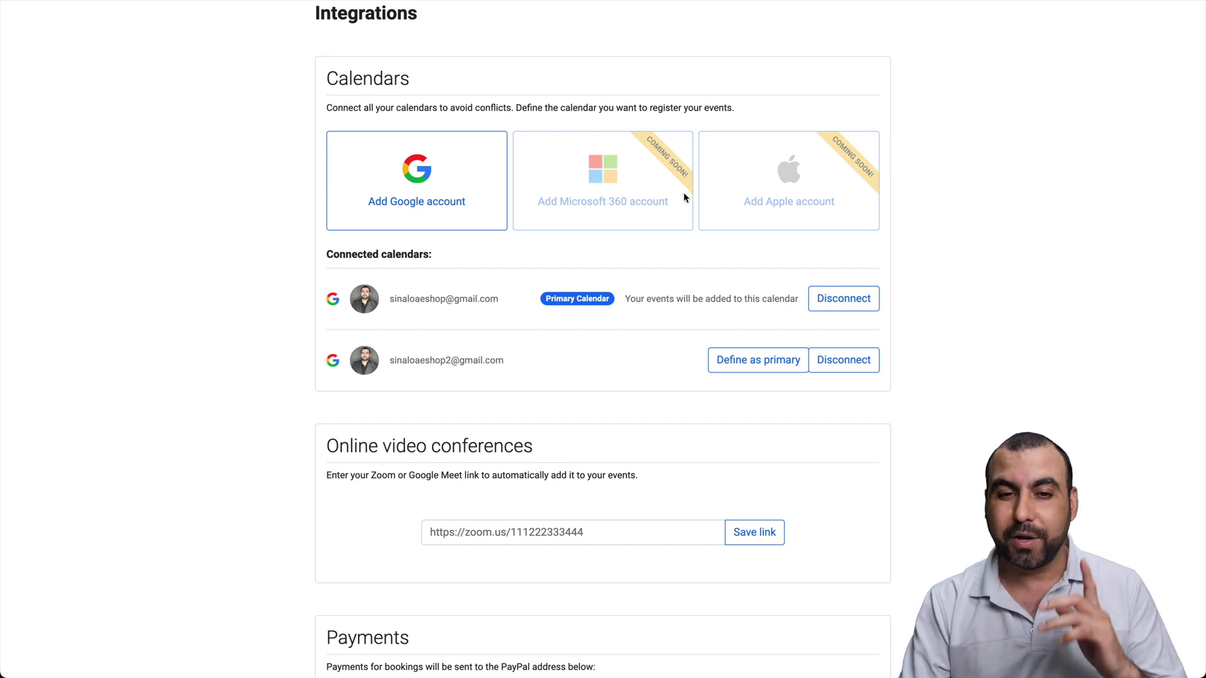
Step: Review the Zoom video conferencing, PayPal payments and Automations sections, then return to the top
scroll(644, 318, "down", 1)
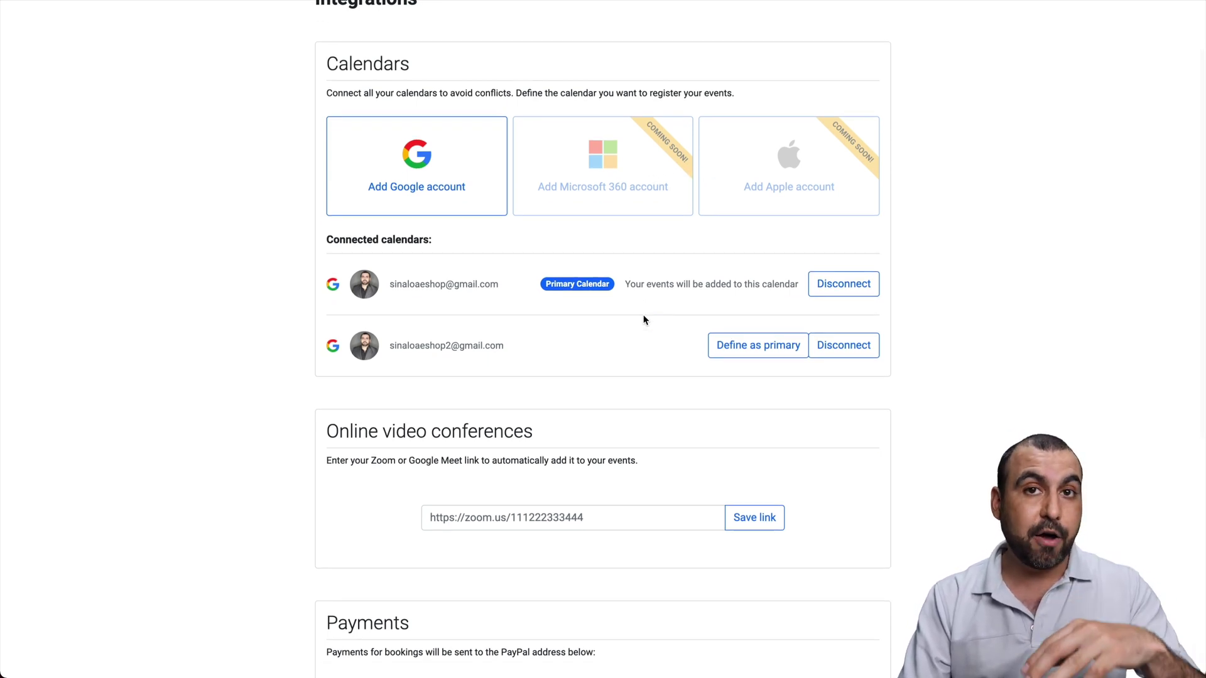
scroll(644, 320, "down", 5)
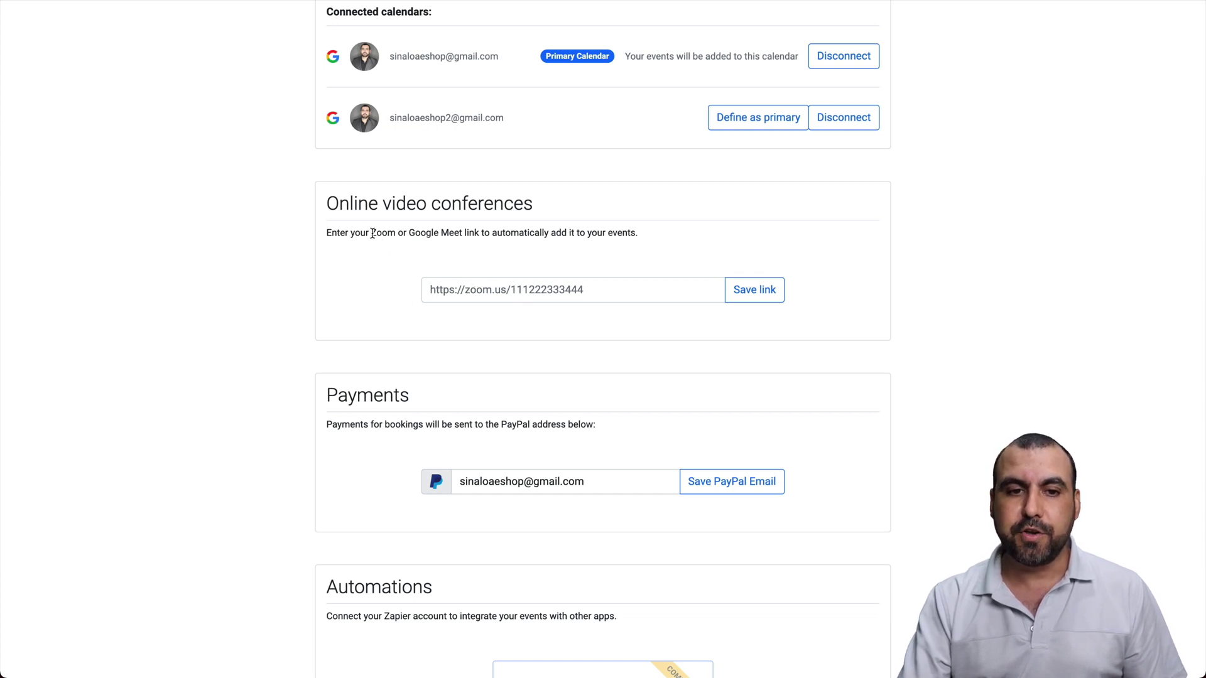
left_click_drag(371, 232, 464, 232)
left_click(533, 259)
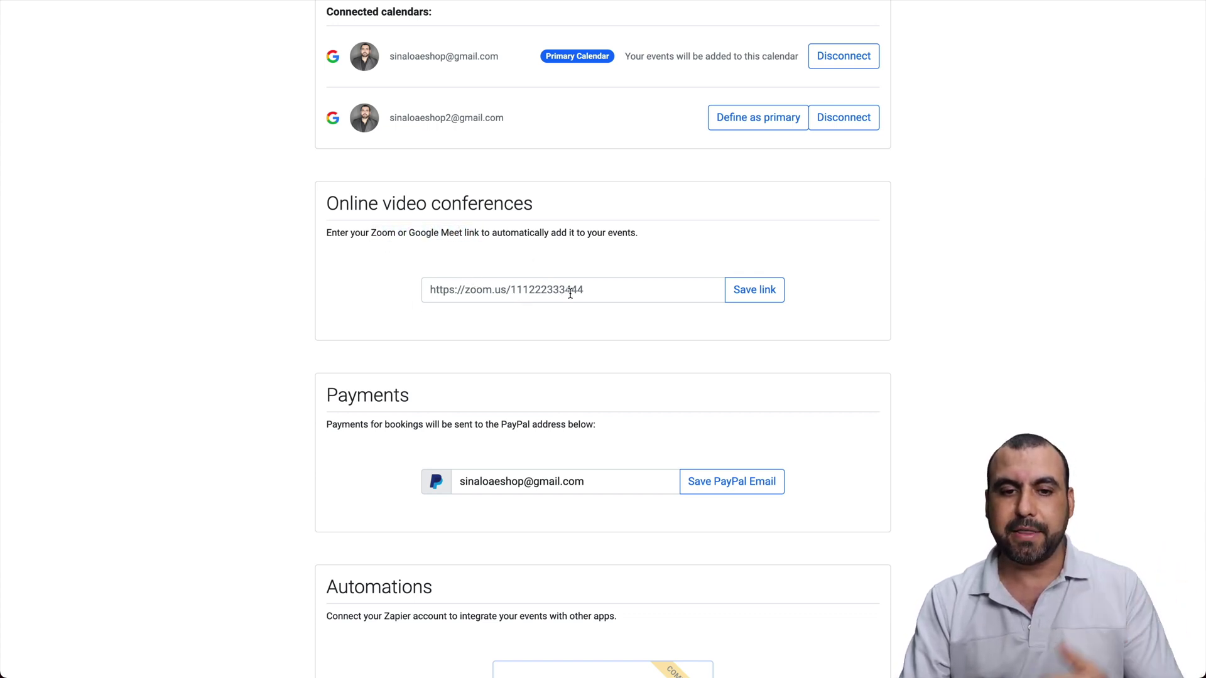
scroll(572, 295, "down", 2)
scroll(576, 300, "down", 2)
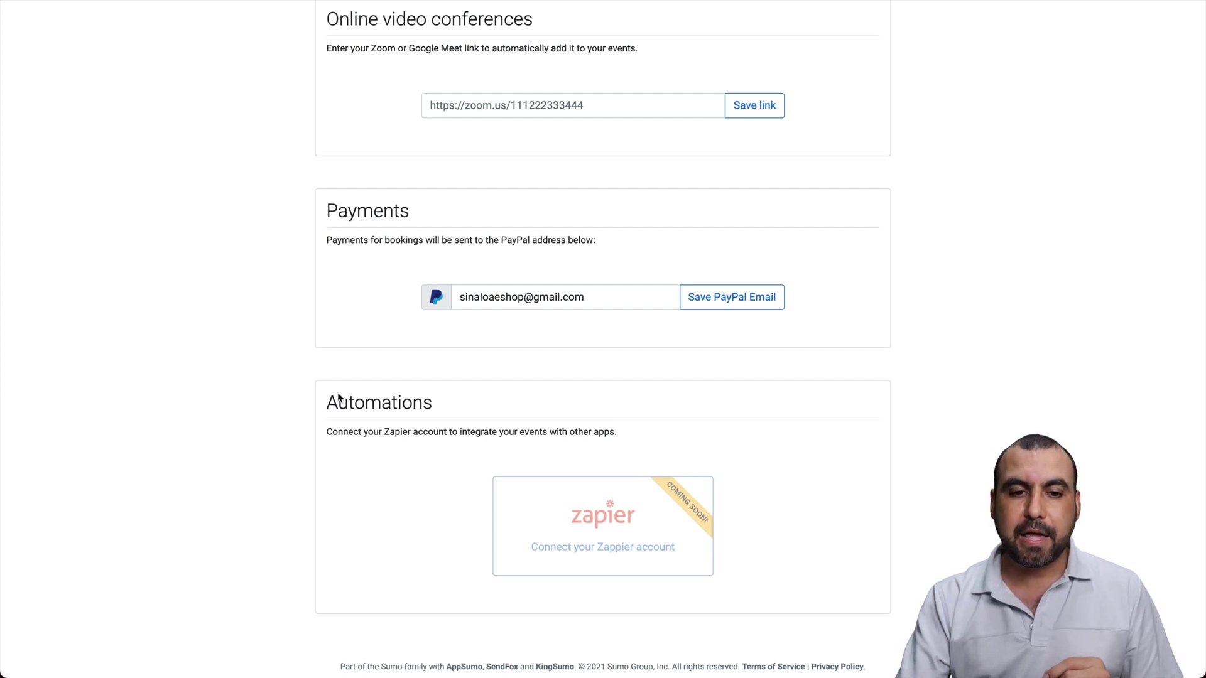
left_click_drag(326, 402, 466, 408)
left_click(466, 409)
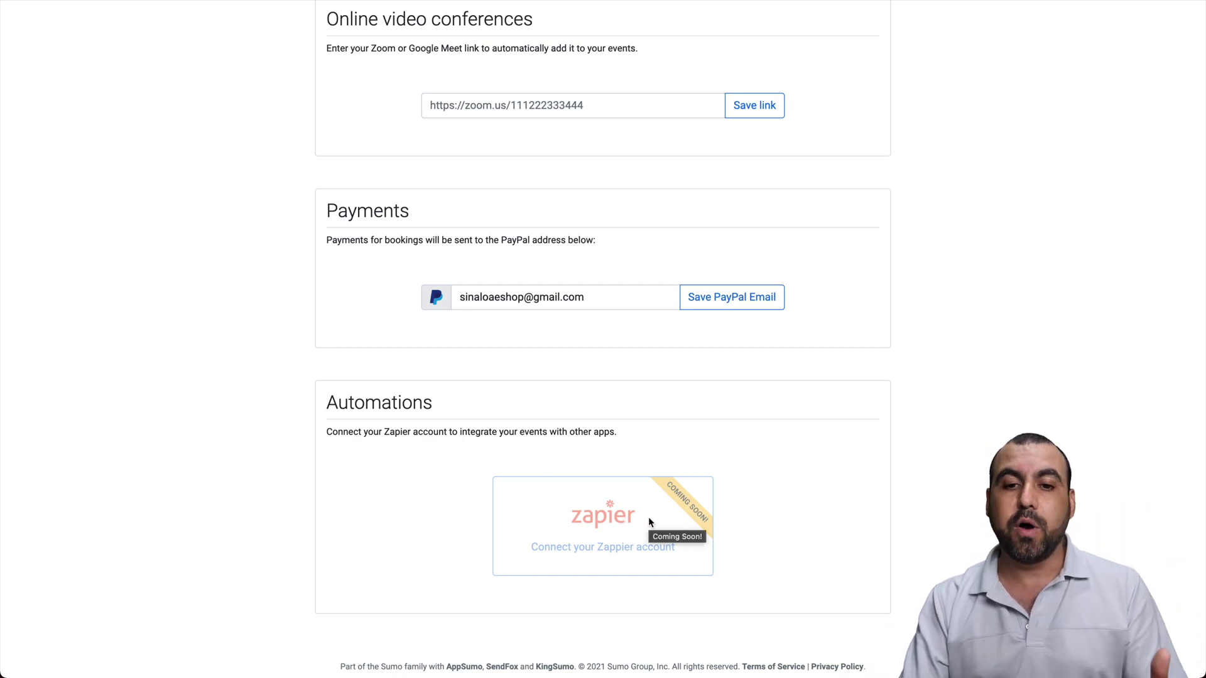
scroll(649, 522, "up", 1)
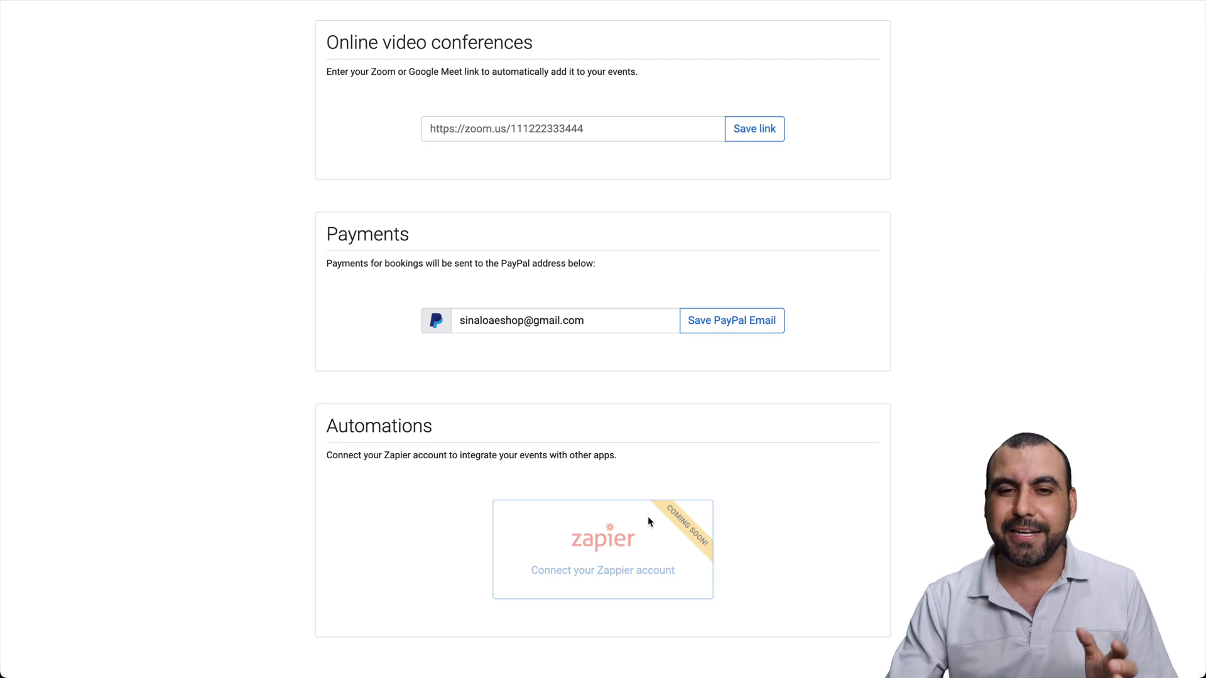
scroll(649, 521, "up", 8)
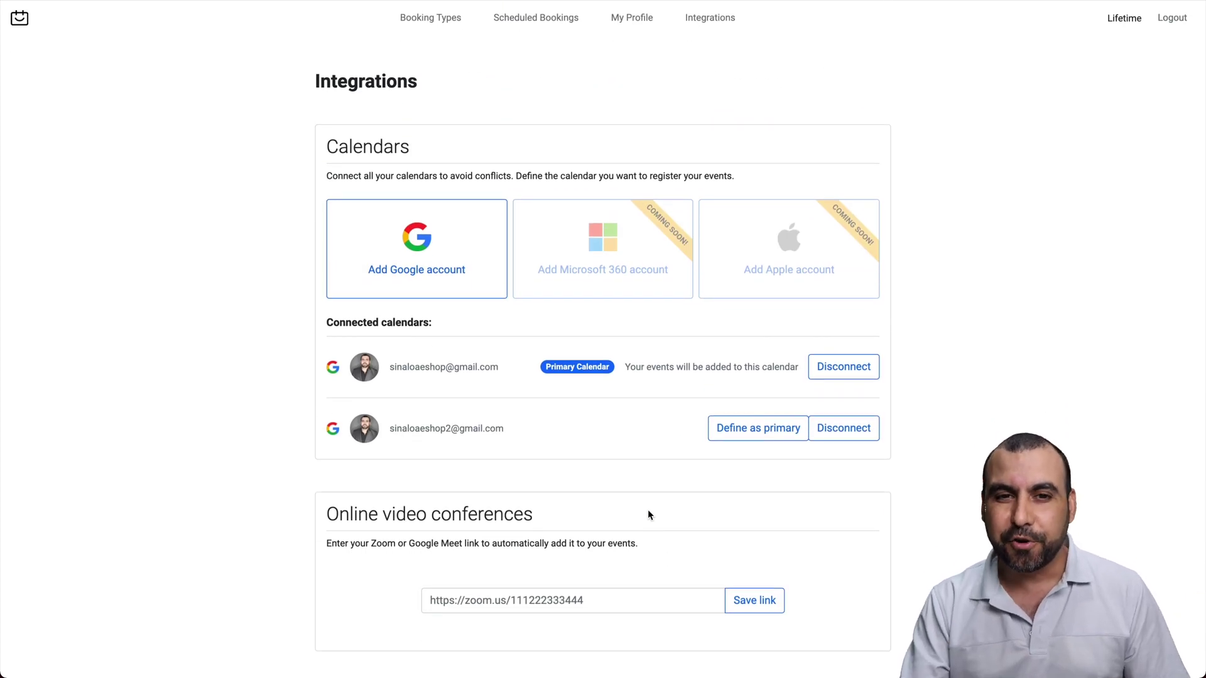
left_click(636, 21)
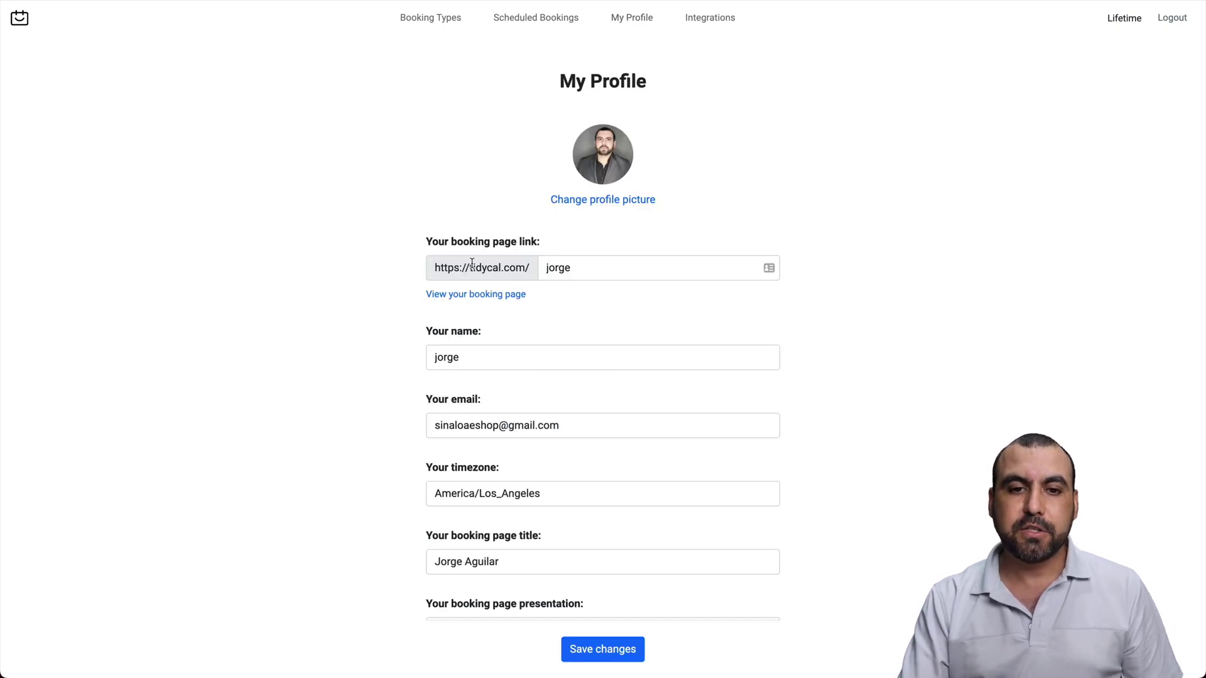
Step: Inspect the booking link slug, the 'Book a call with me:' presentation text and the black theme colour
double_click(558, 268)
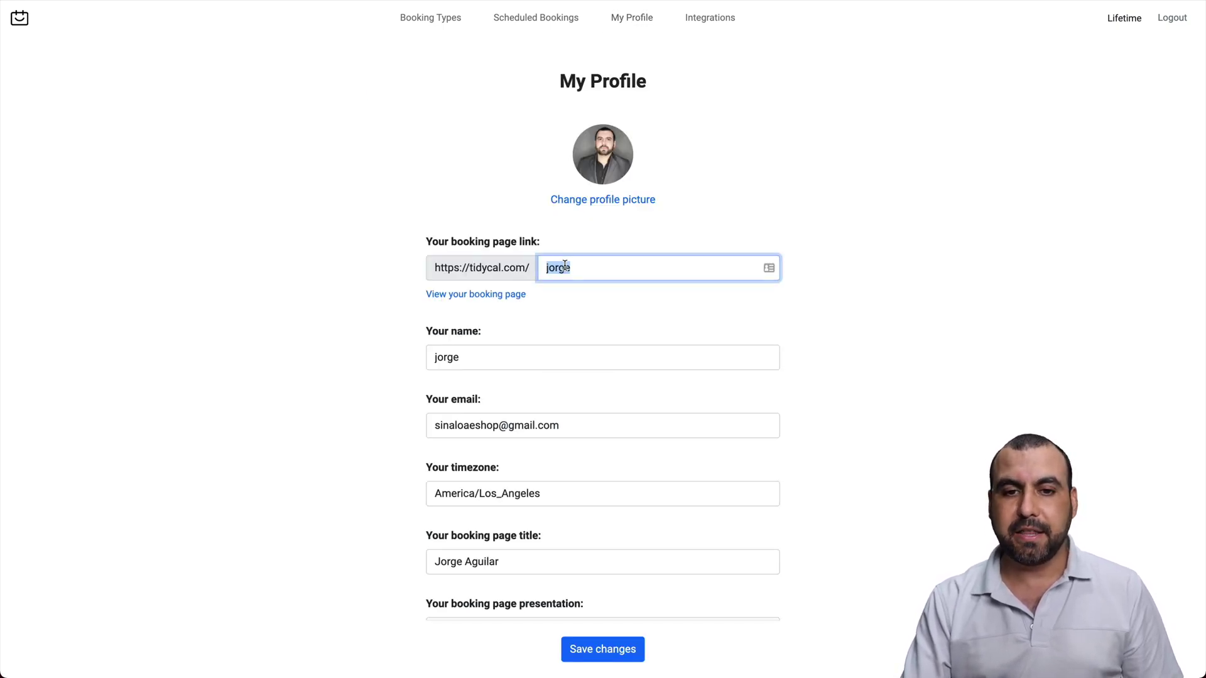
left_click(610, 294)
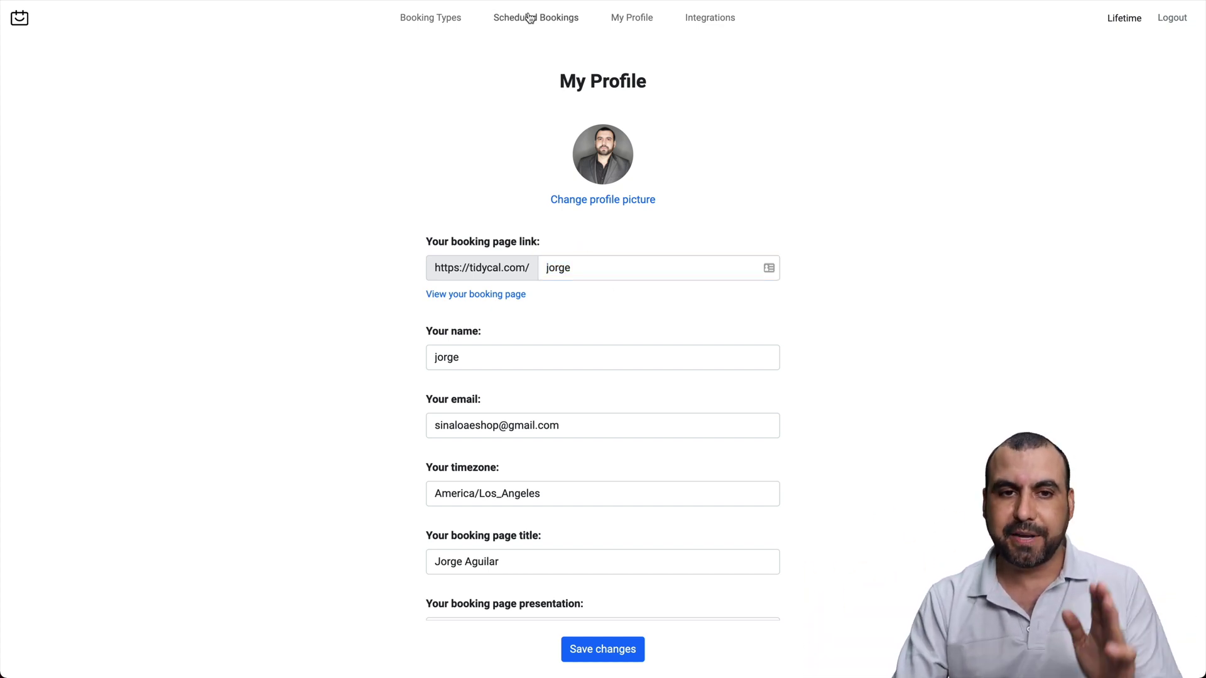
double_click(588, 274)
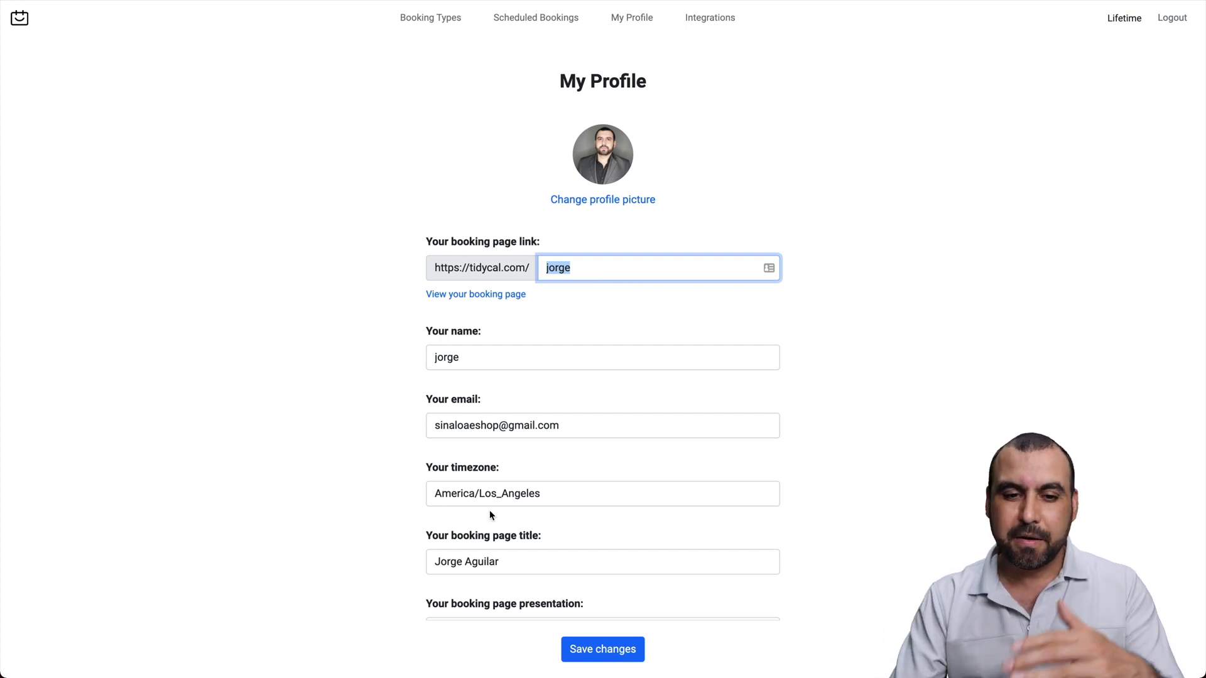
scroll(520, 560, "down", 3)
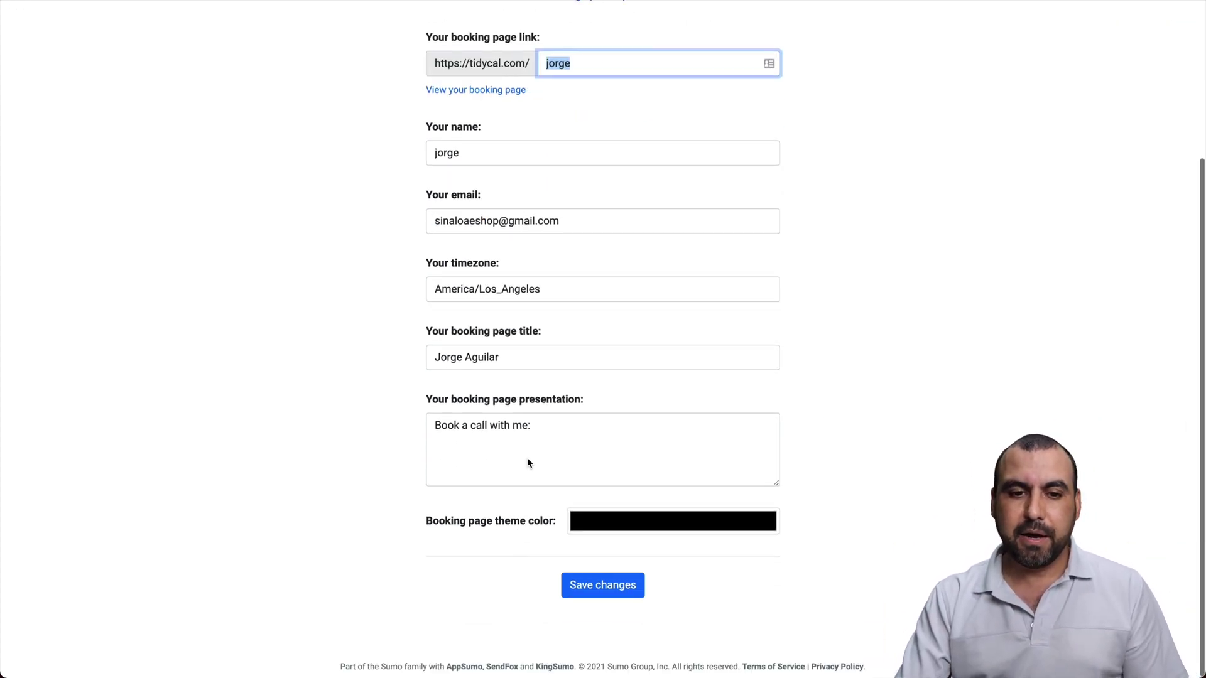
left_click_drag(436, 426, 578, 423)
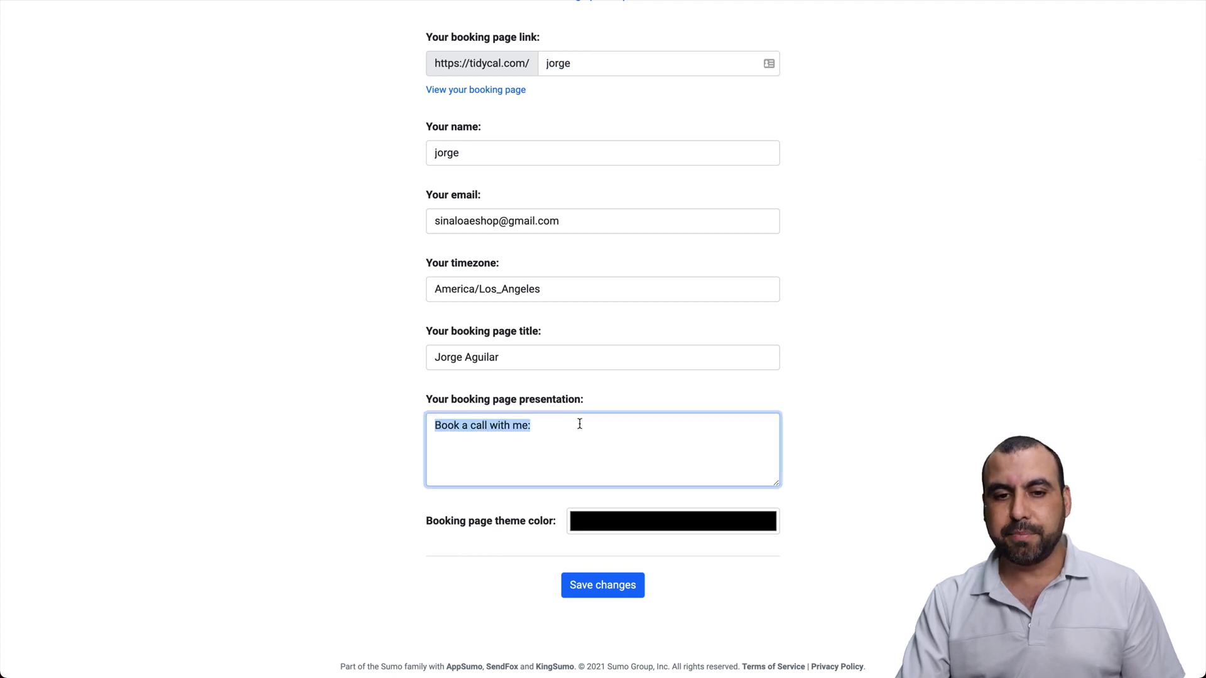
left_click(536, 431)
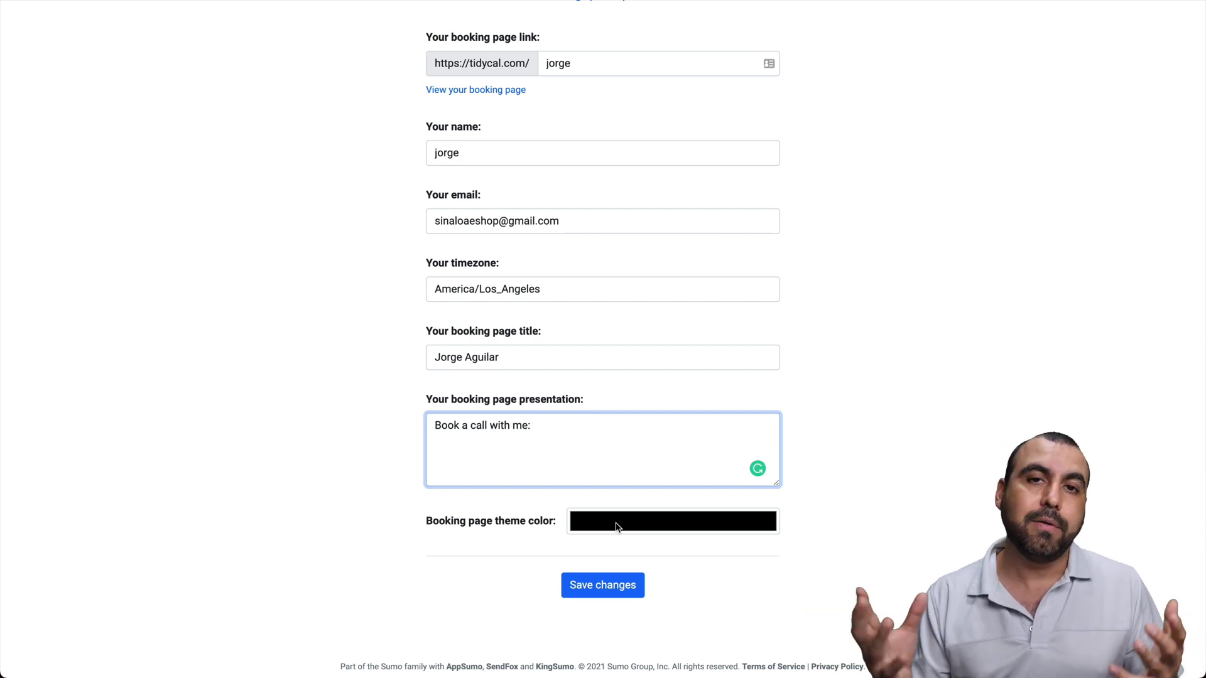
scroll(616, 526, "up", 4)
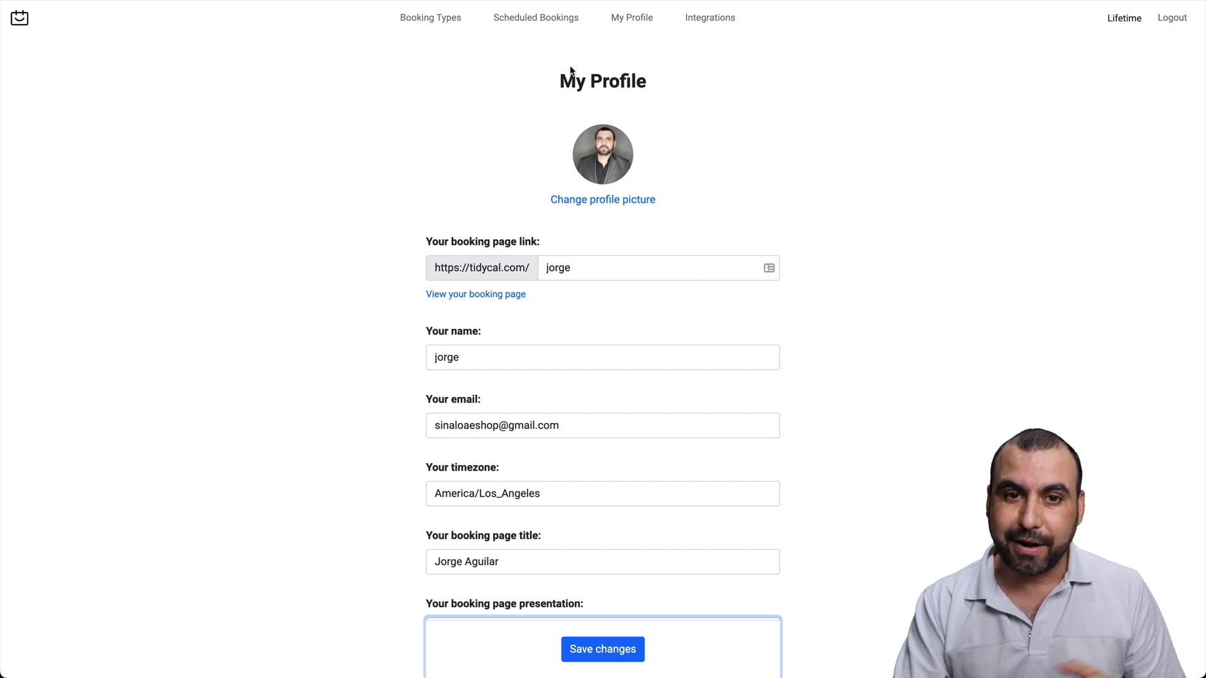
Step: Review the February 04, 2021 15 Minute Meeting's booking details, then return to Booking Types
left_click(528, 22)
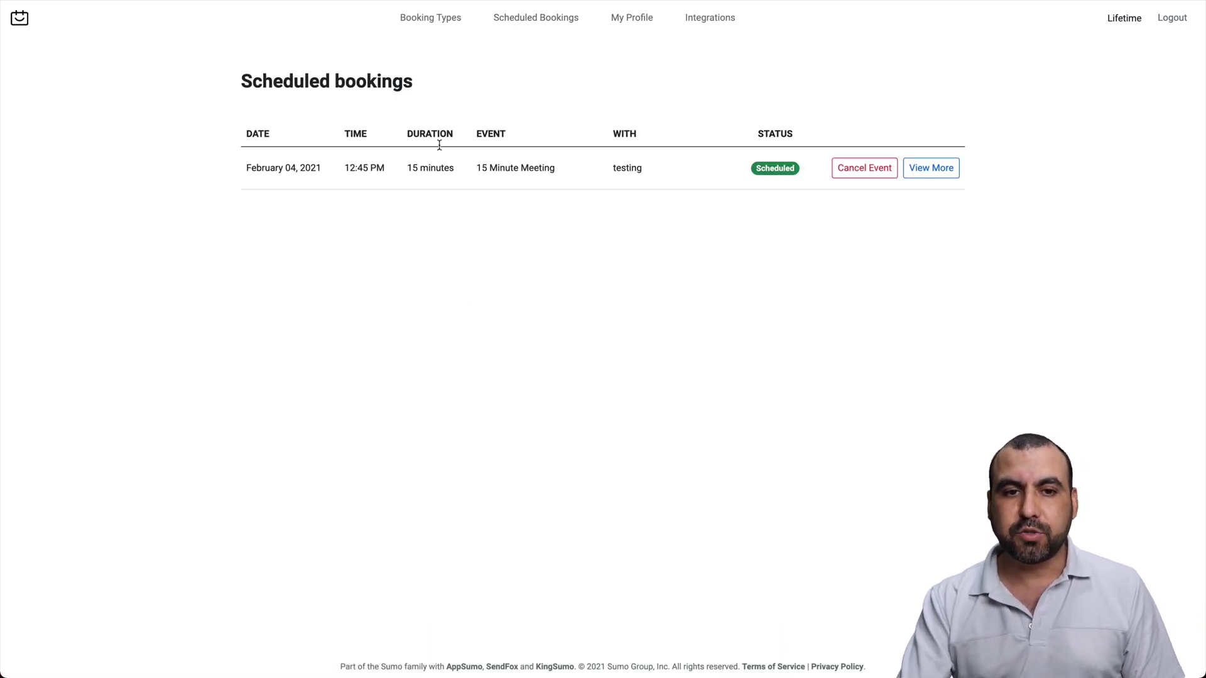
left_click_drag(248, 168, 554, 170)
left_click(603, 179)
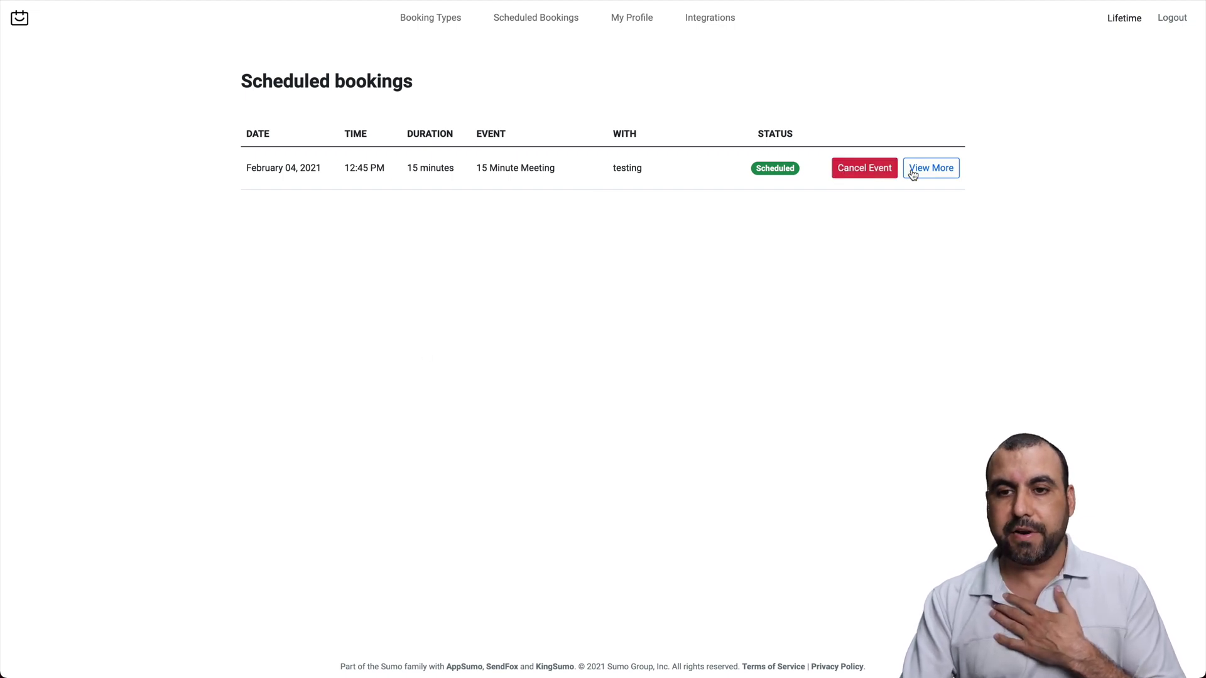
left_click(914, 173)
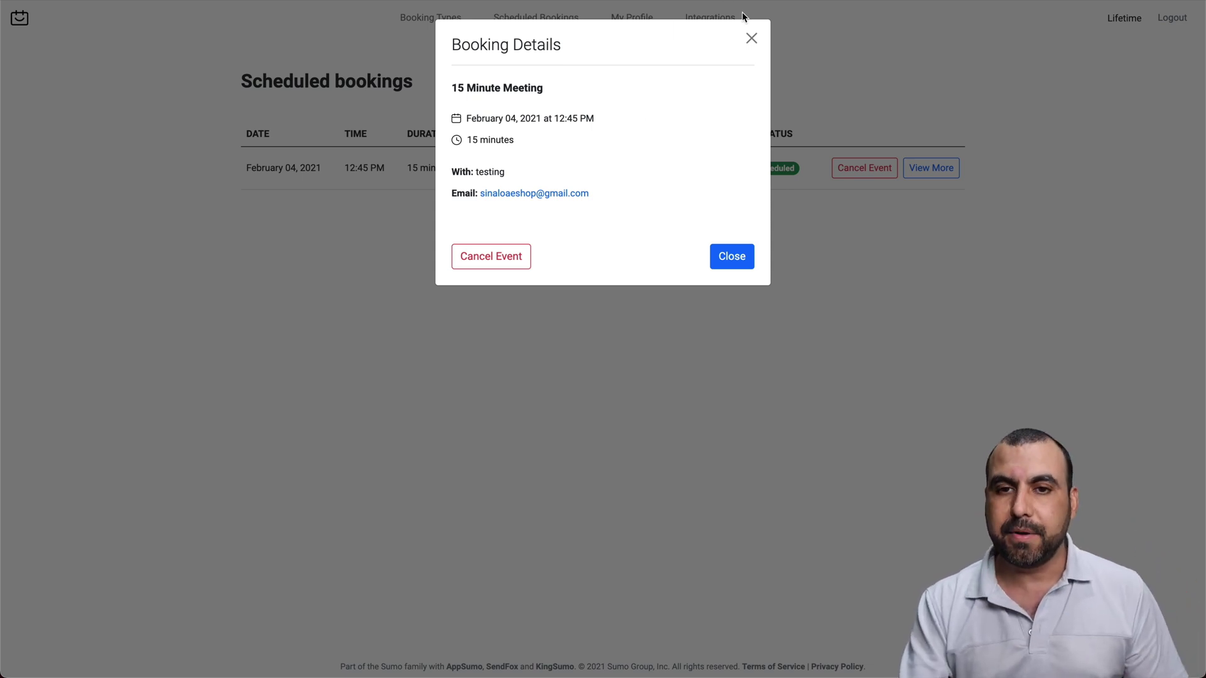
left_click(750, 39)
left_click(433, 21)
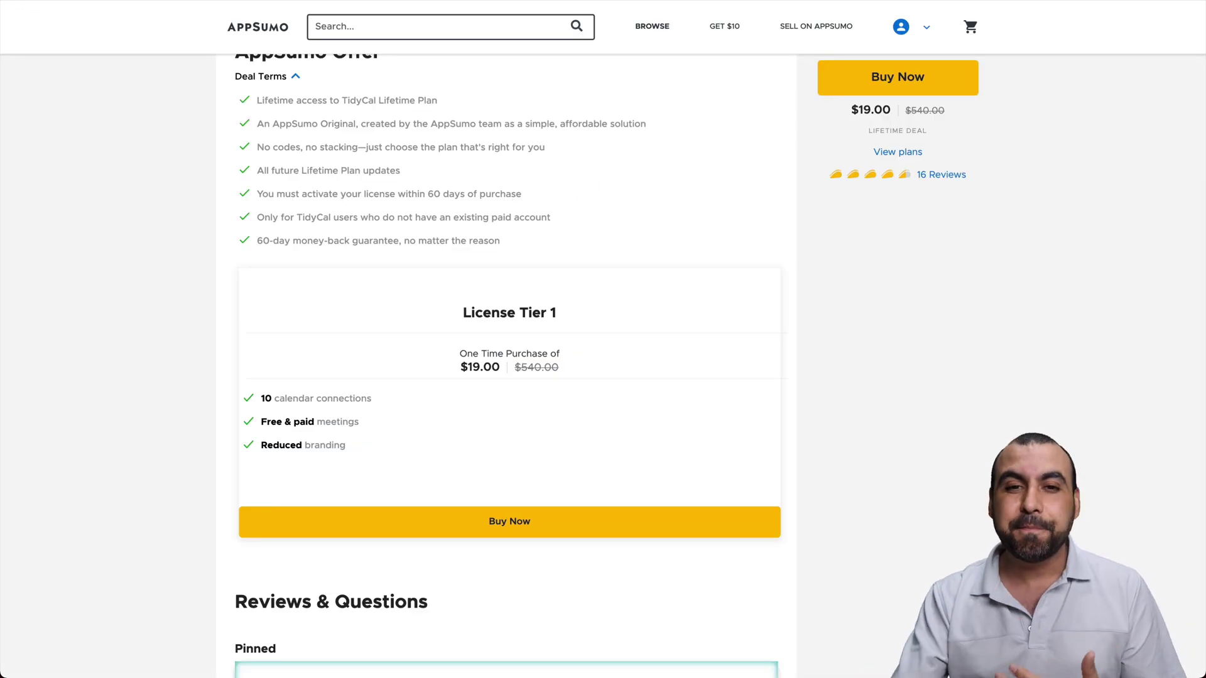
Step: Highlight the $19.00 one-time License Tier 1 price and its Reduced branding feature
left_click_drag(468, 367, 502, 370)
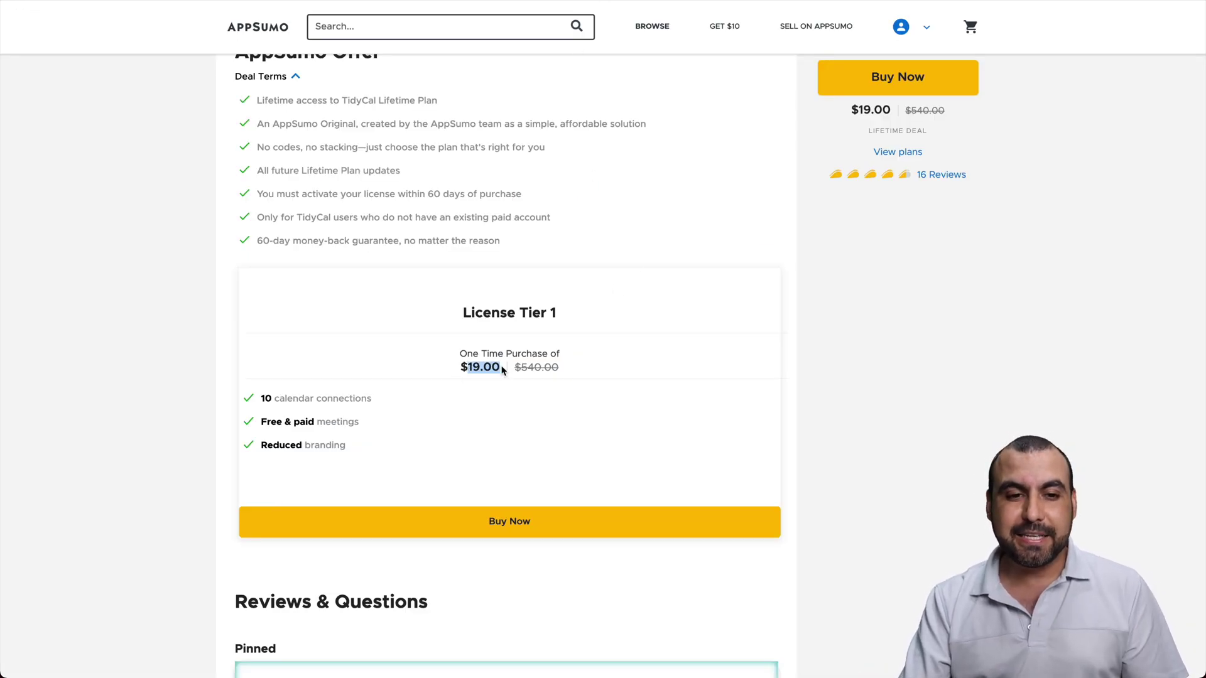
left_click(510, 409)
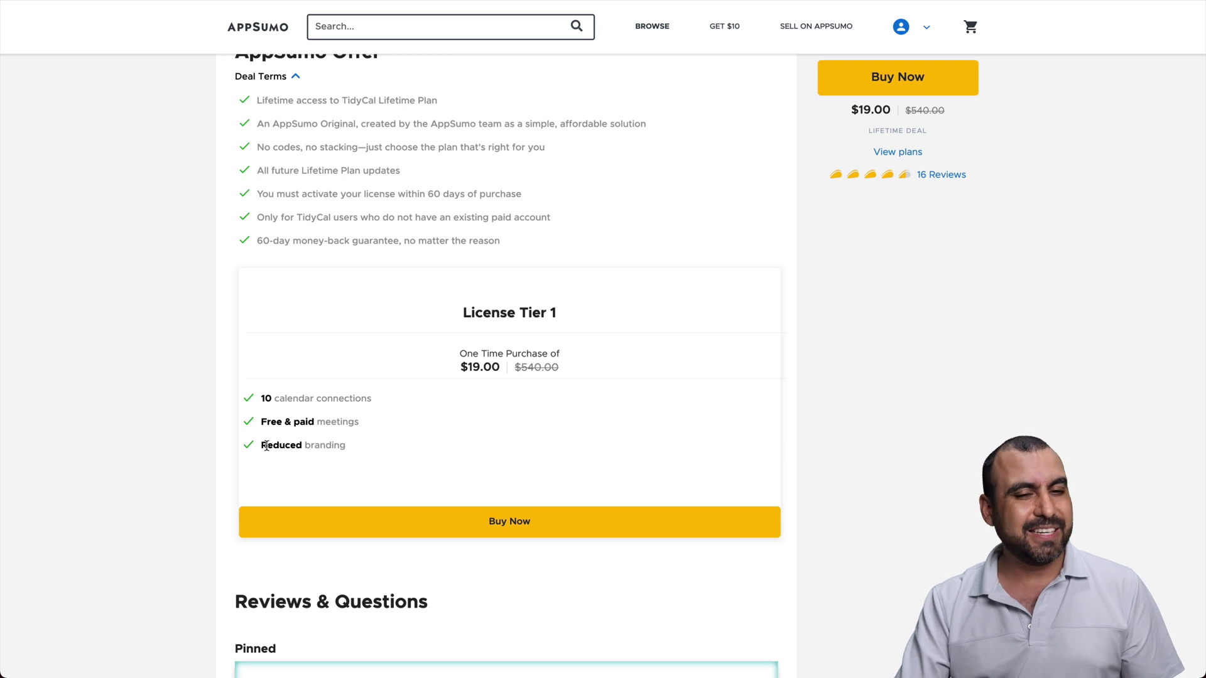
left_click_drag(267, 446, 358, 458)
triple_click(326, 451)
left_click(387, 447)
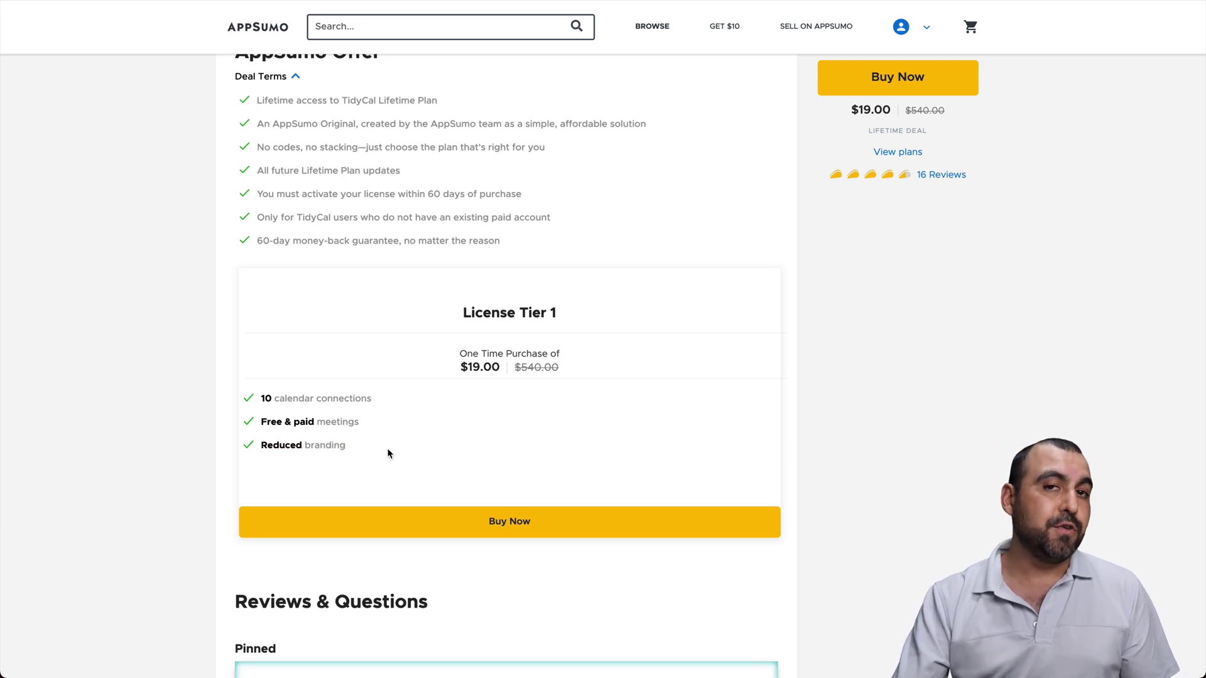